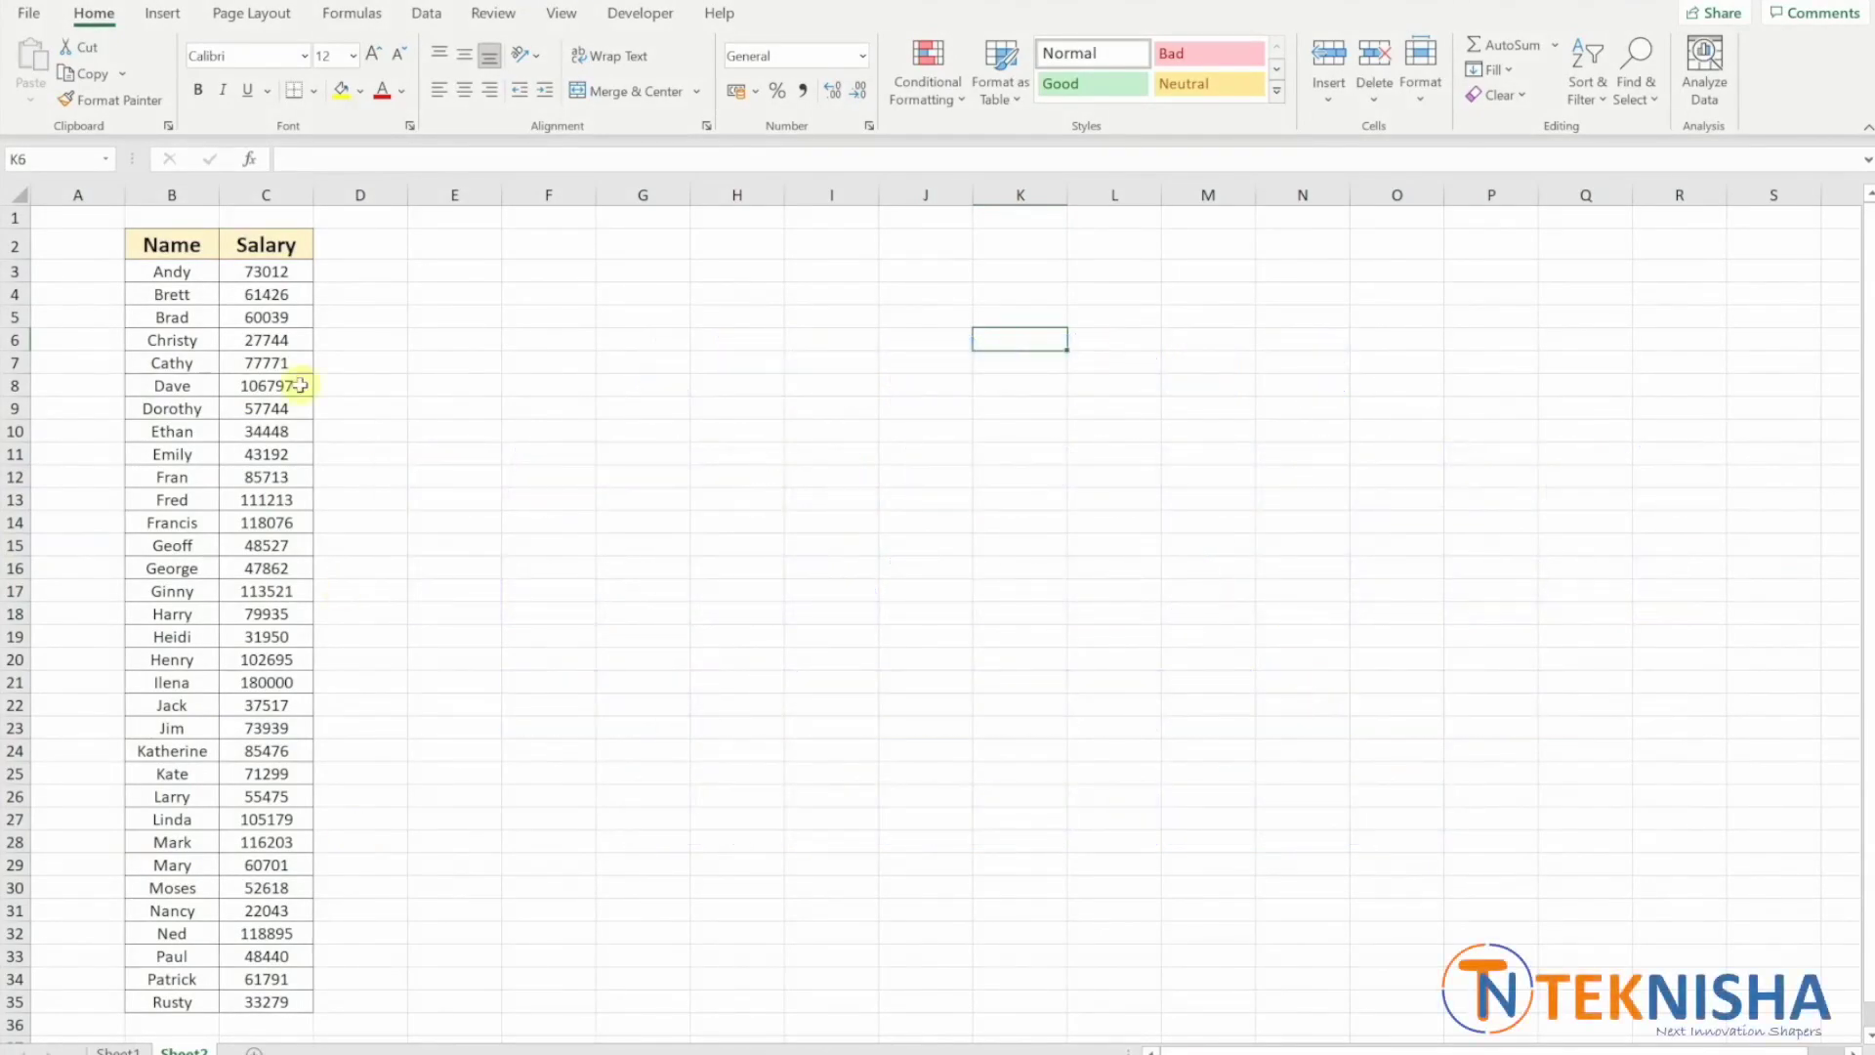
Insert a histogram of the salaries in C3:C35 and enlarge it beside the table, spanning about columns D to N
left_click(283, 273)
right_click(285, 272)
key("Escape")
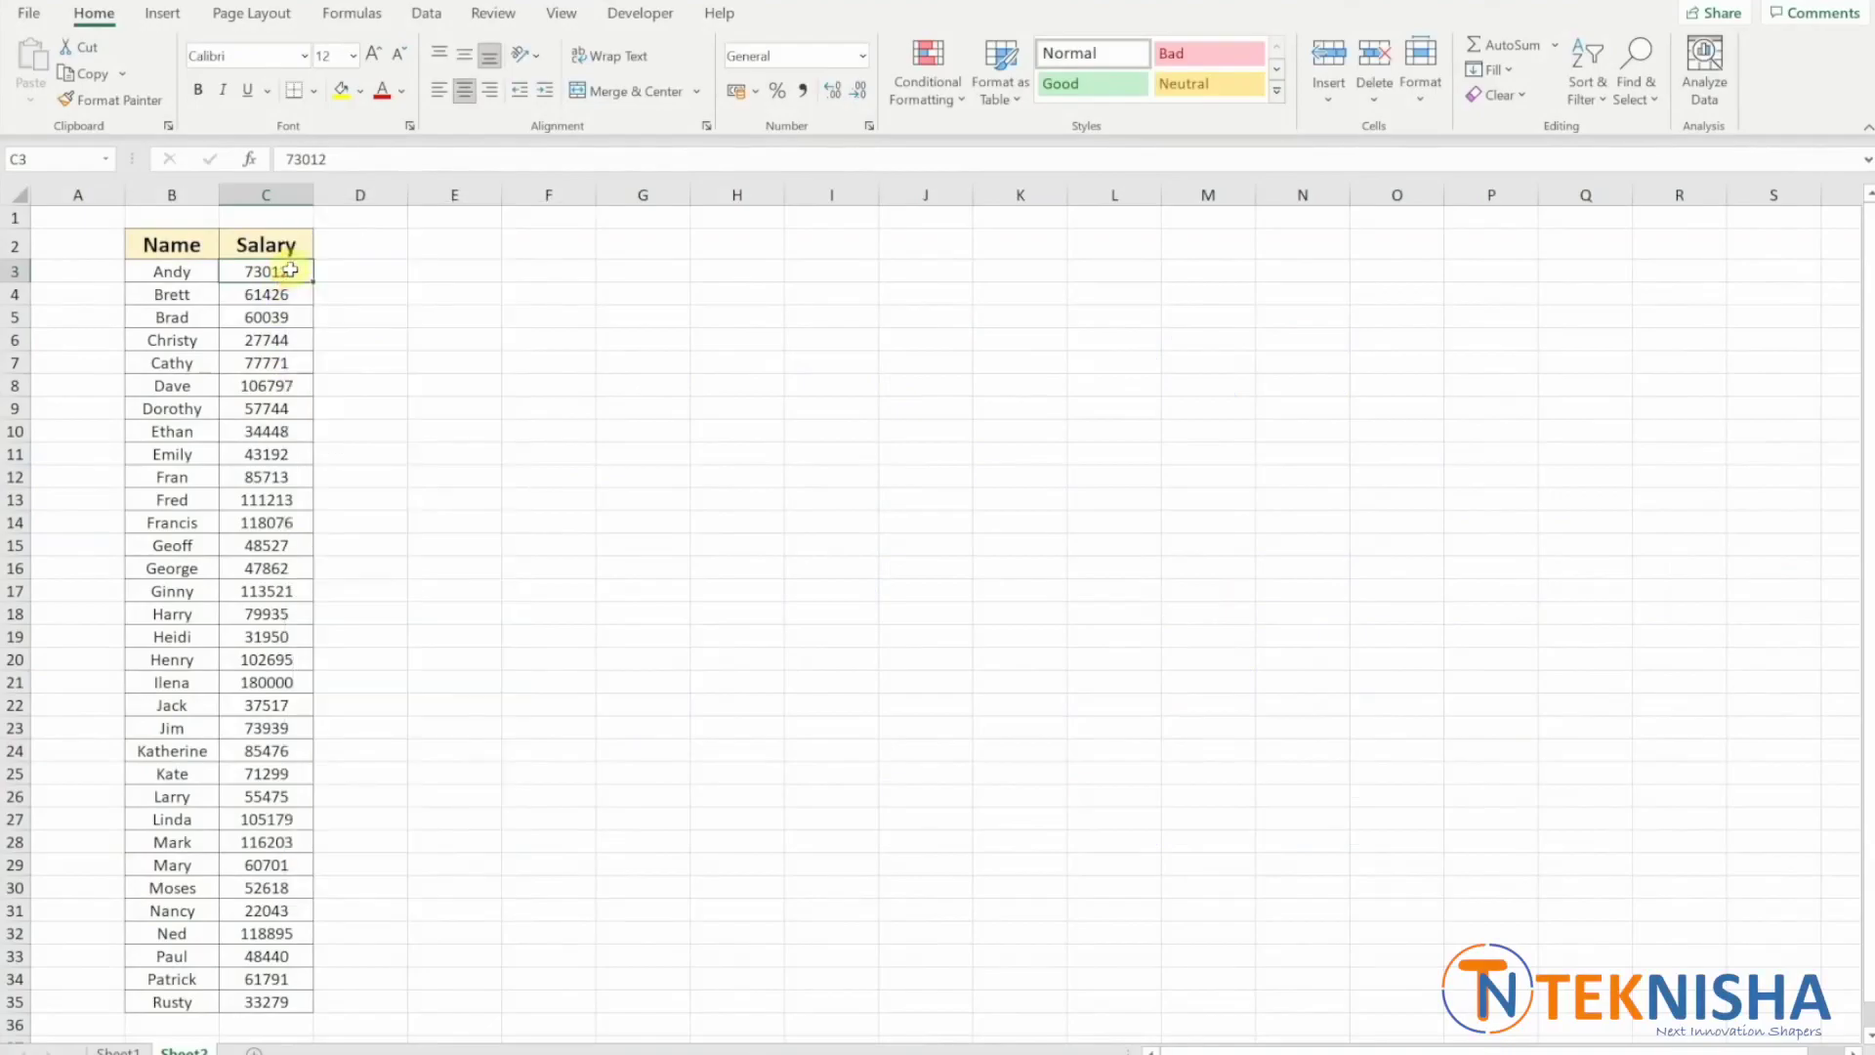
key("ctrl+shift+Down")
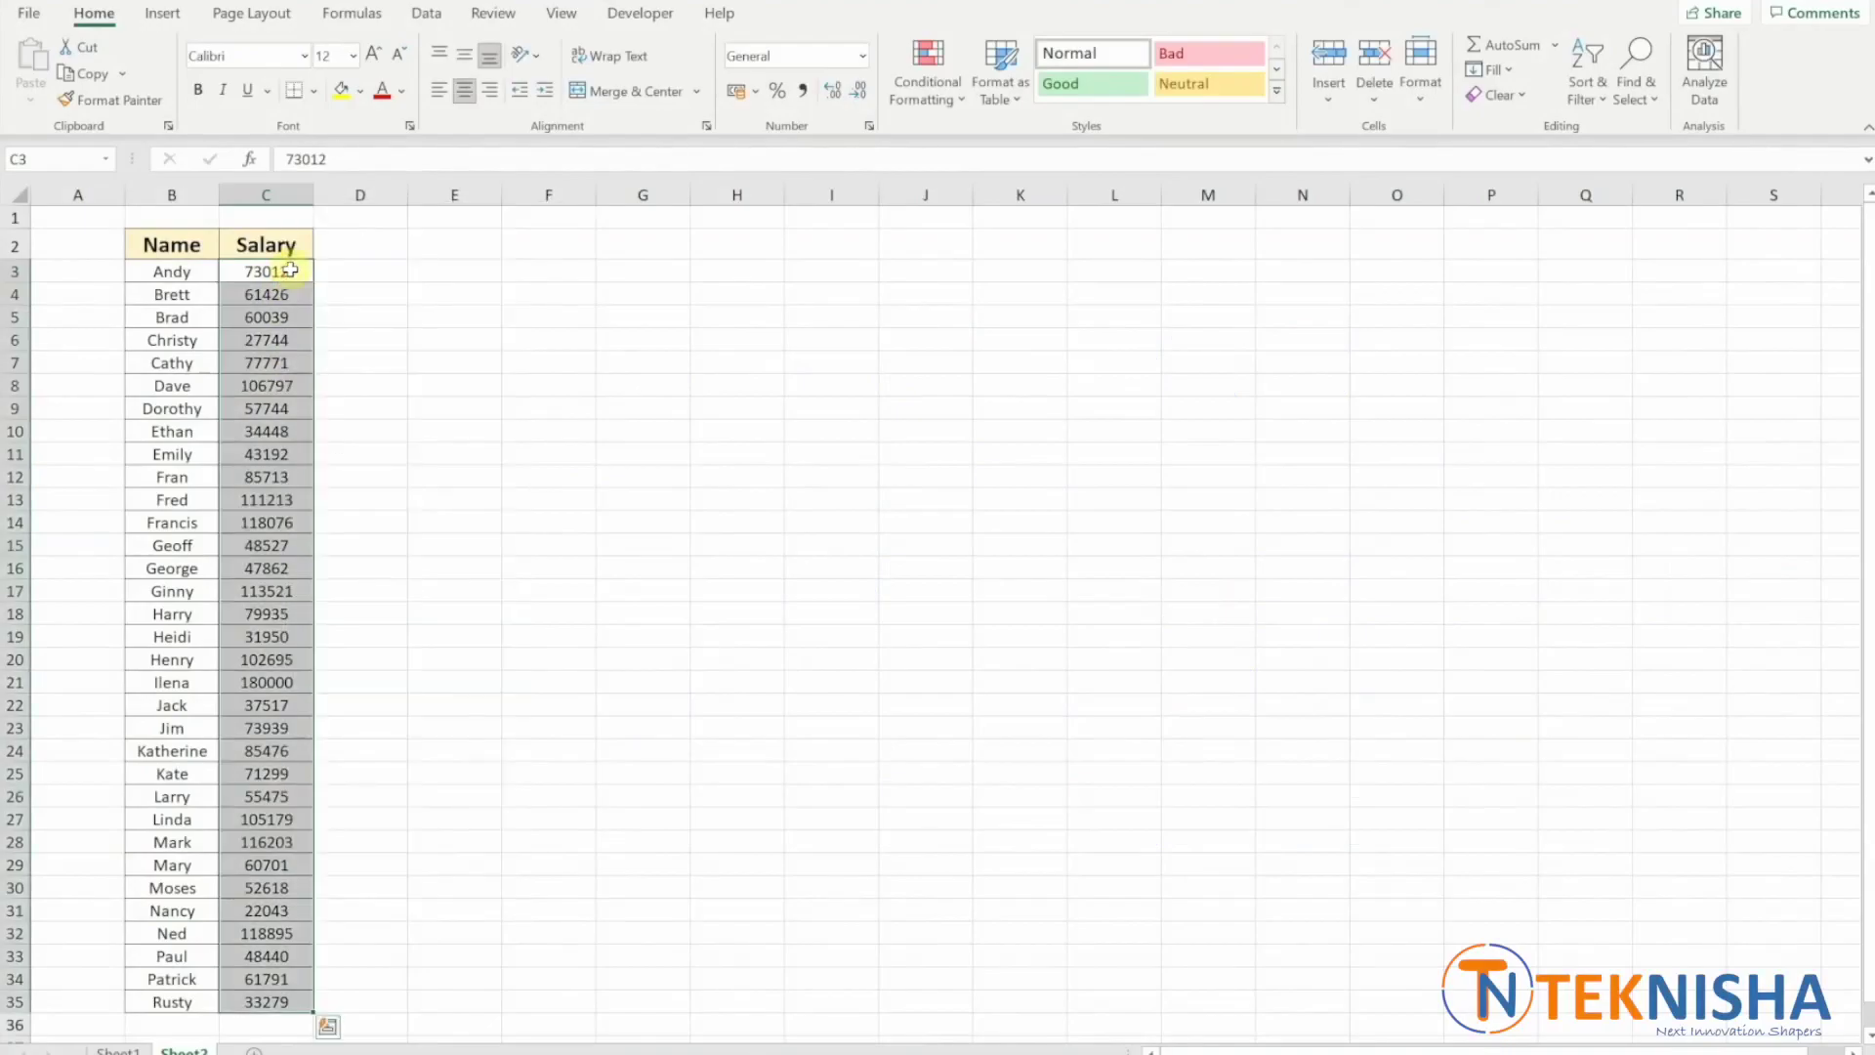
left_click(162, 14)
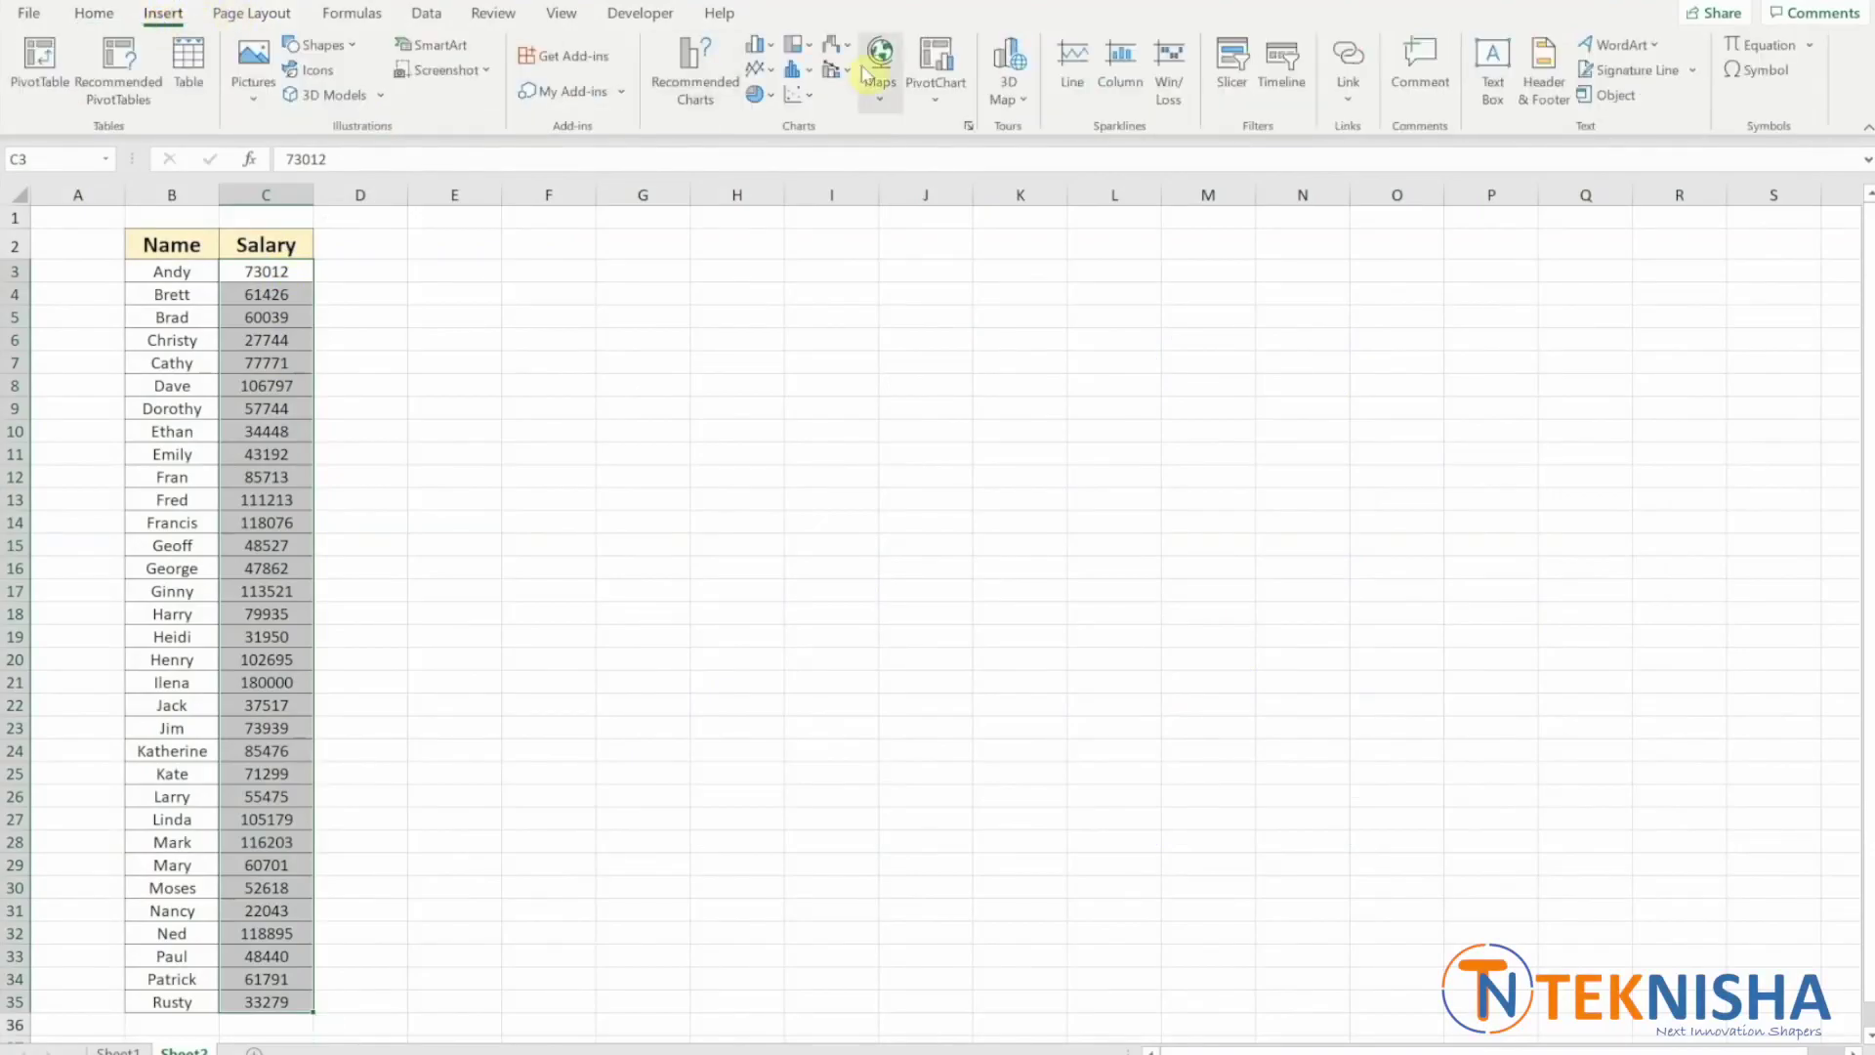
left_click(809, 78)
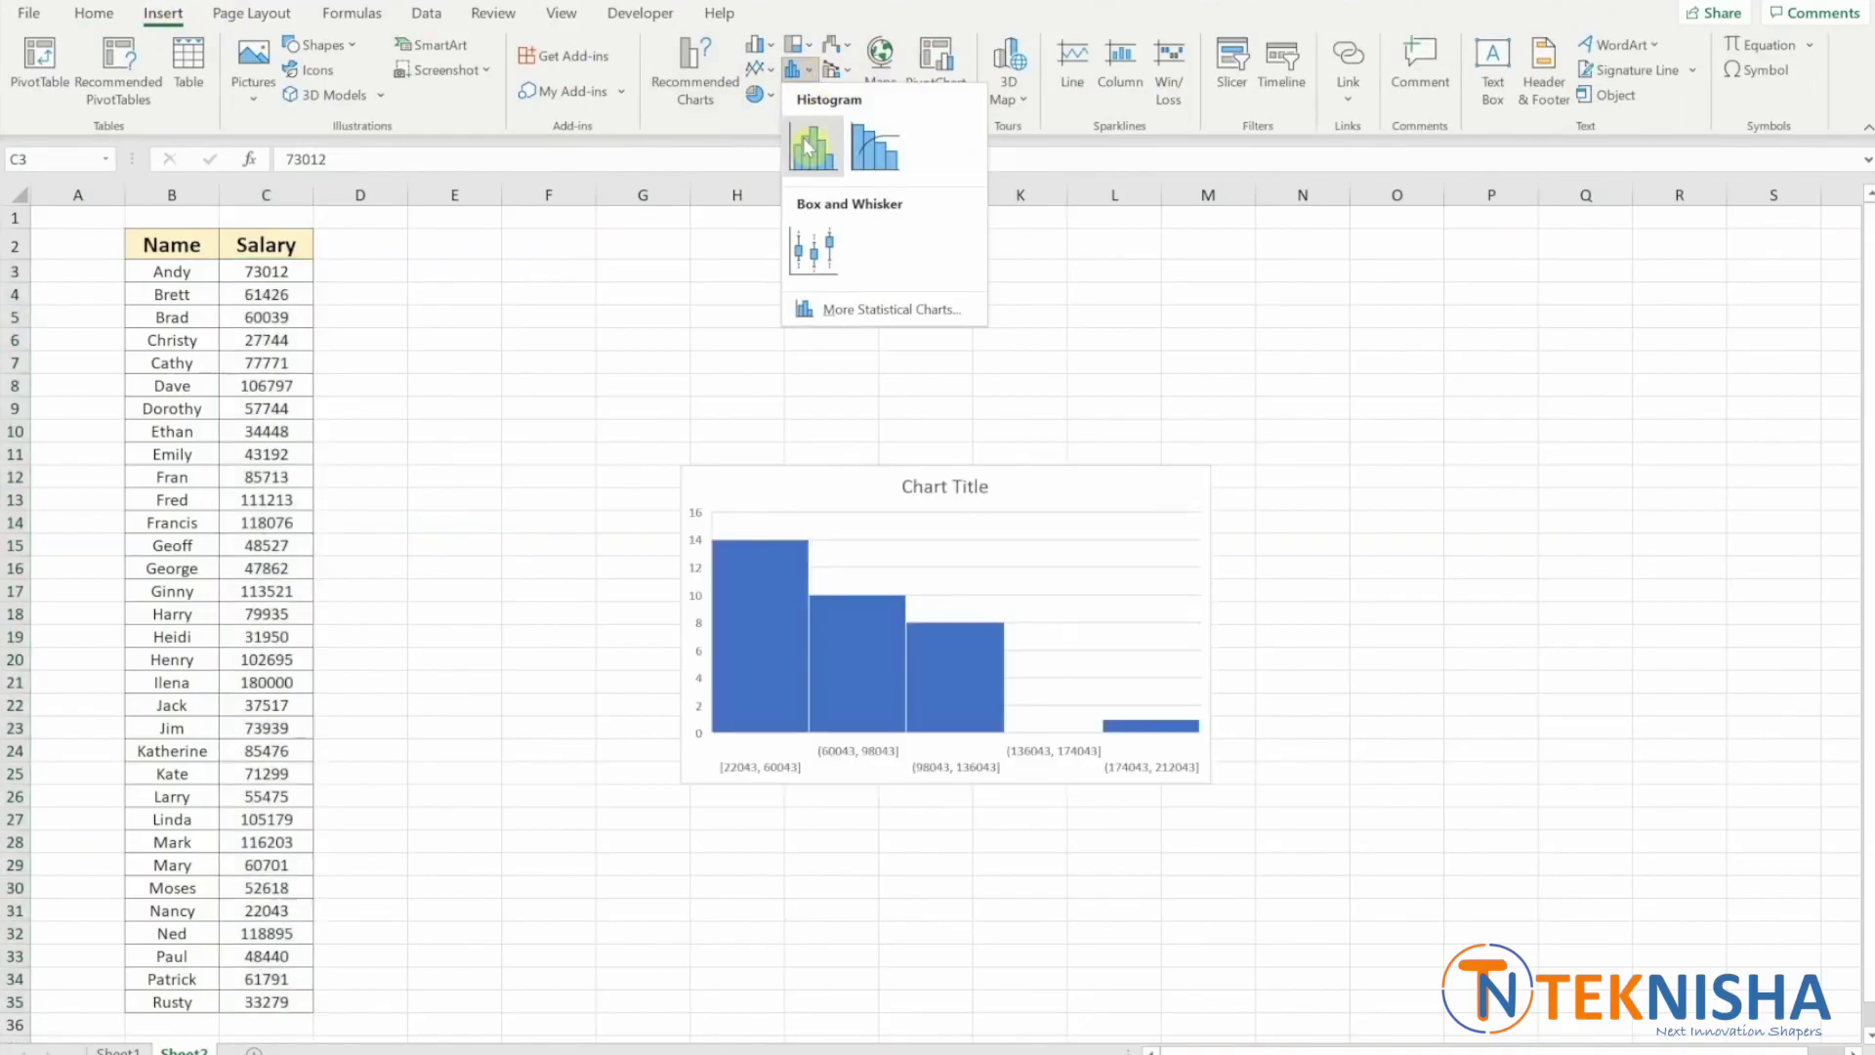
left_click(806, 147)
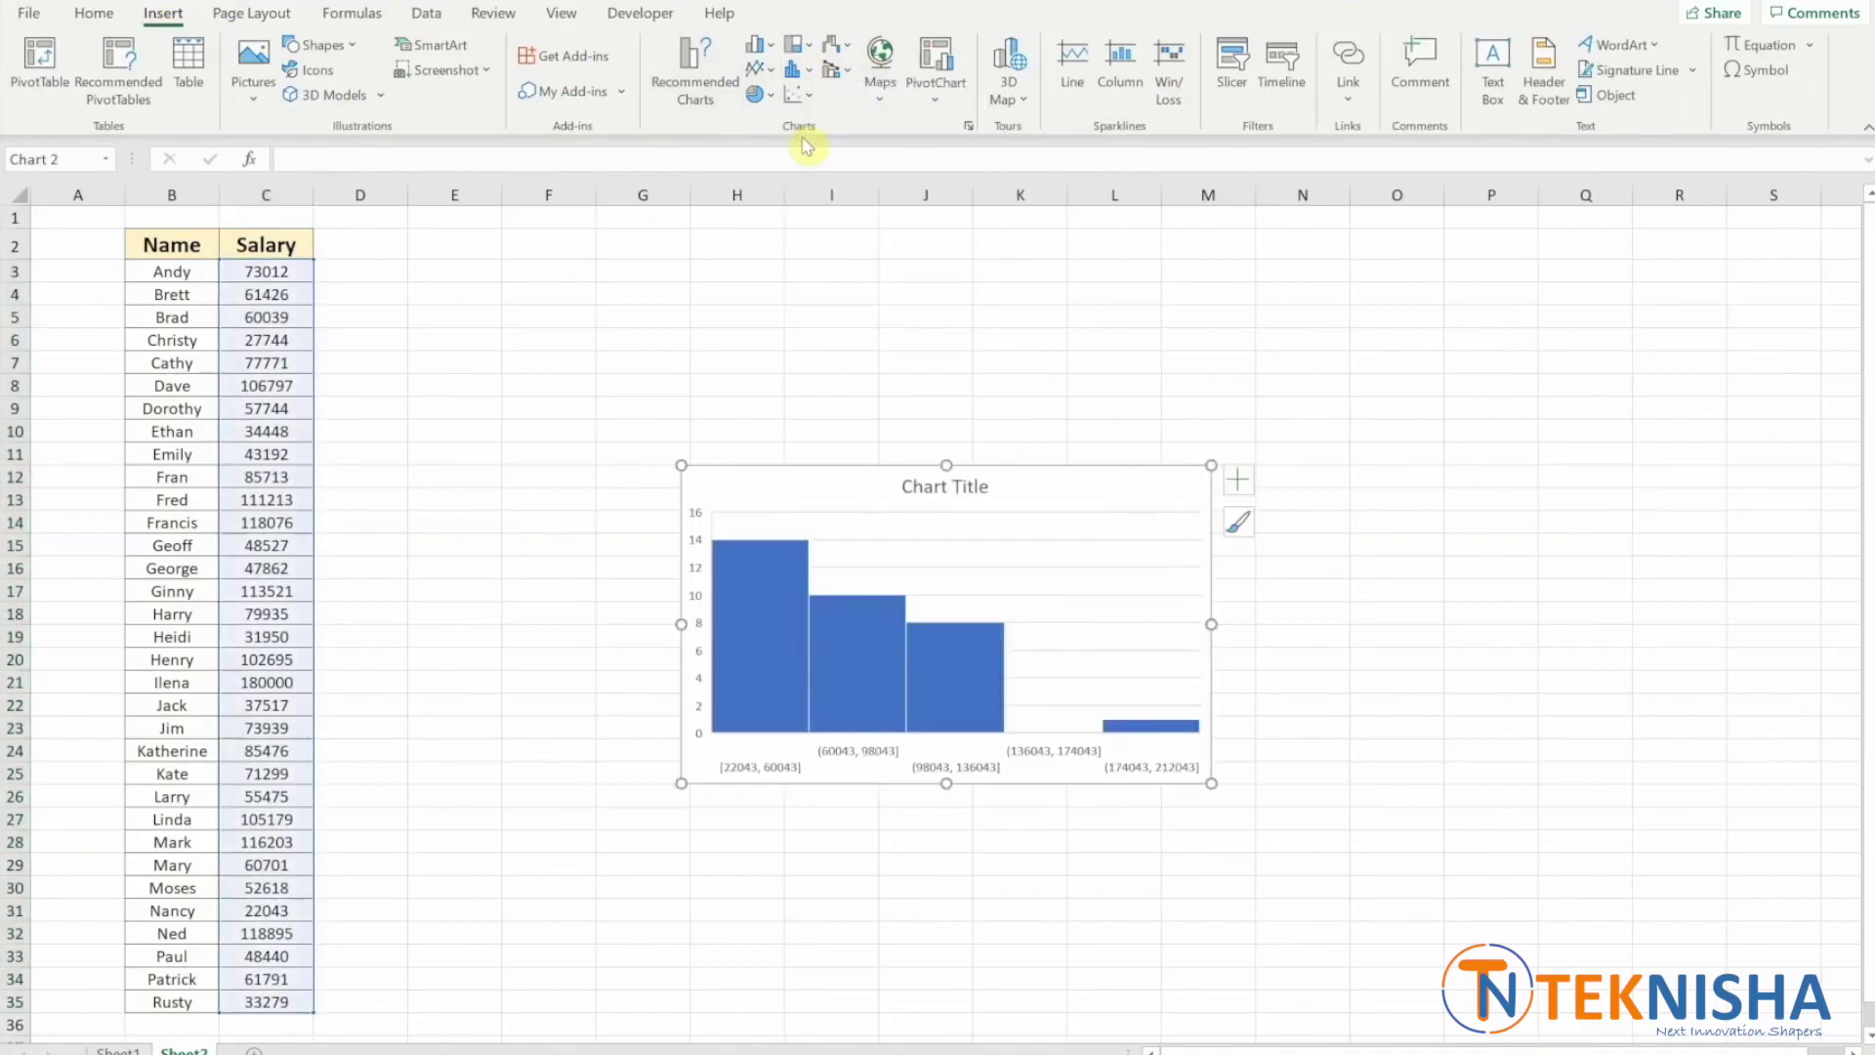
left_click_drag(1061, 488, 729, 378)
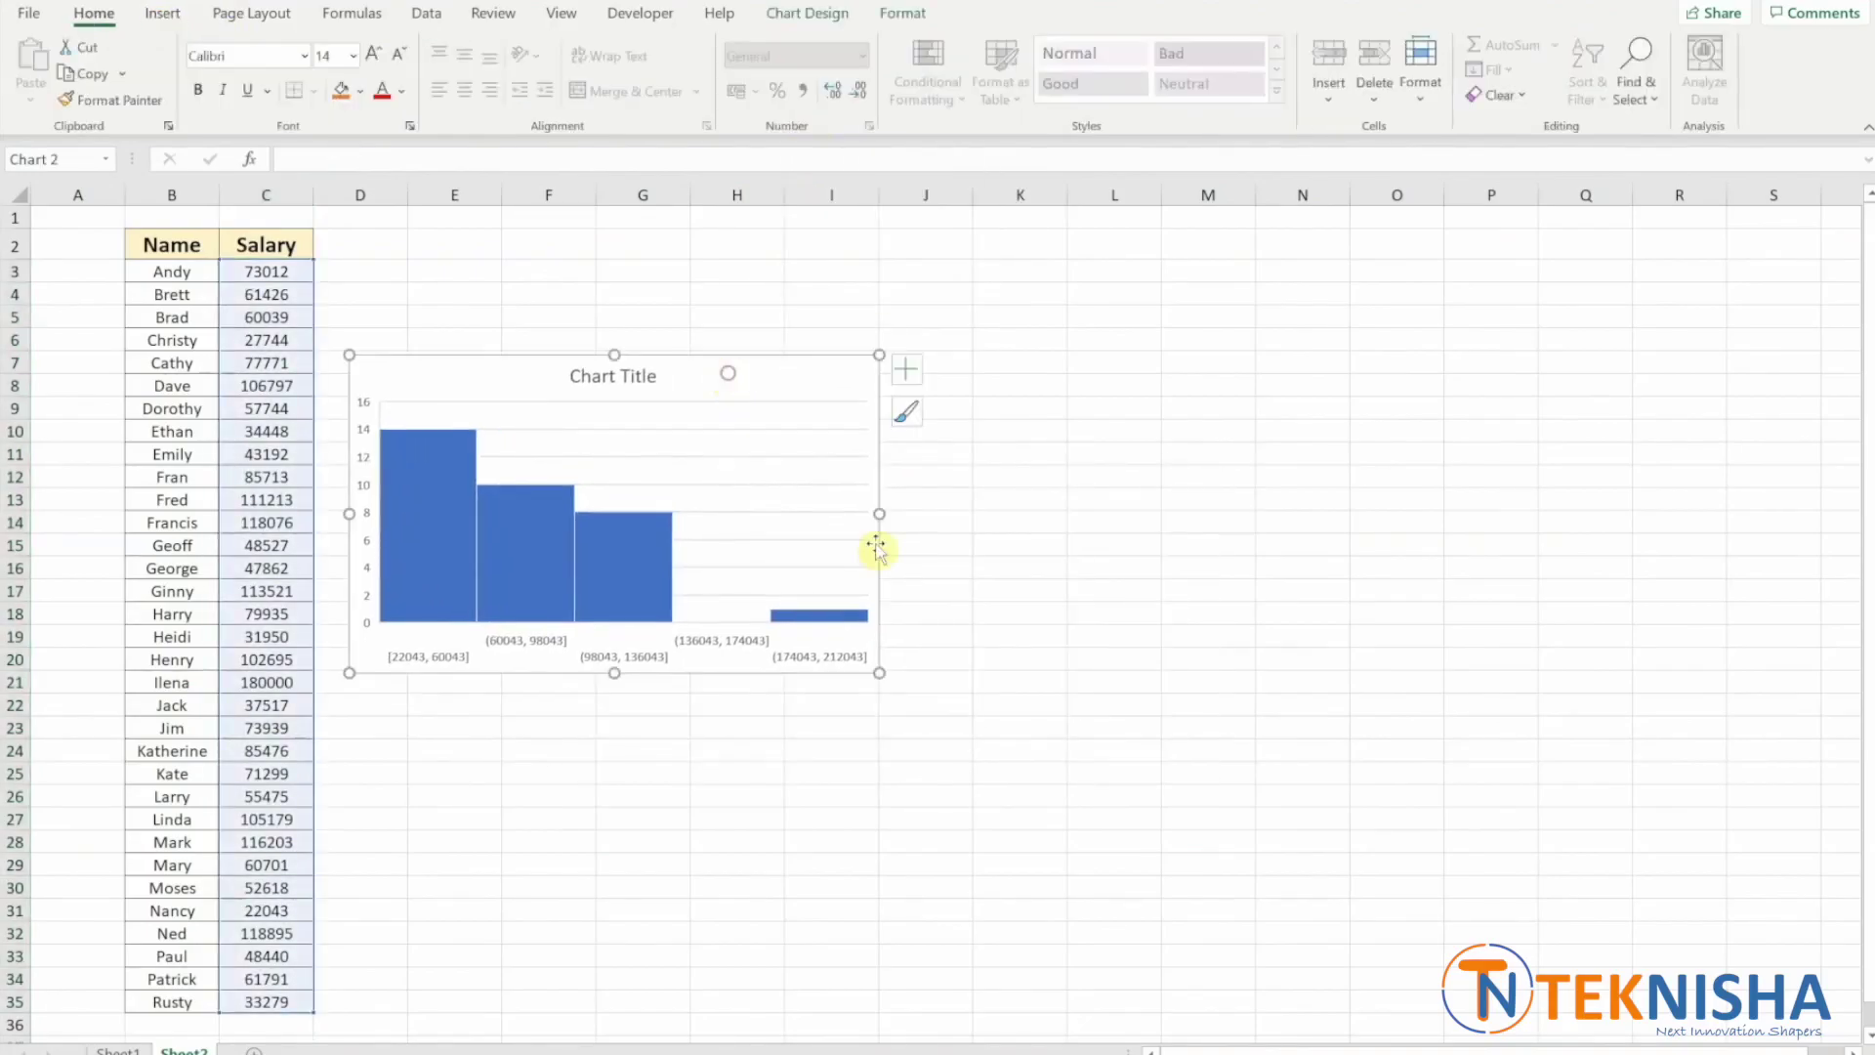
left_click_drag(879, 674, 1379, 939)
Change the chart title to "Salary Distribution" in larger bold text
left_click(852, 373)
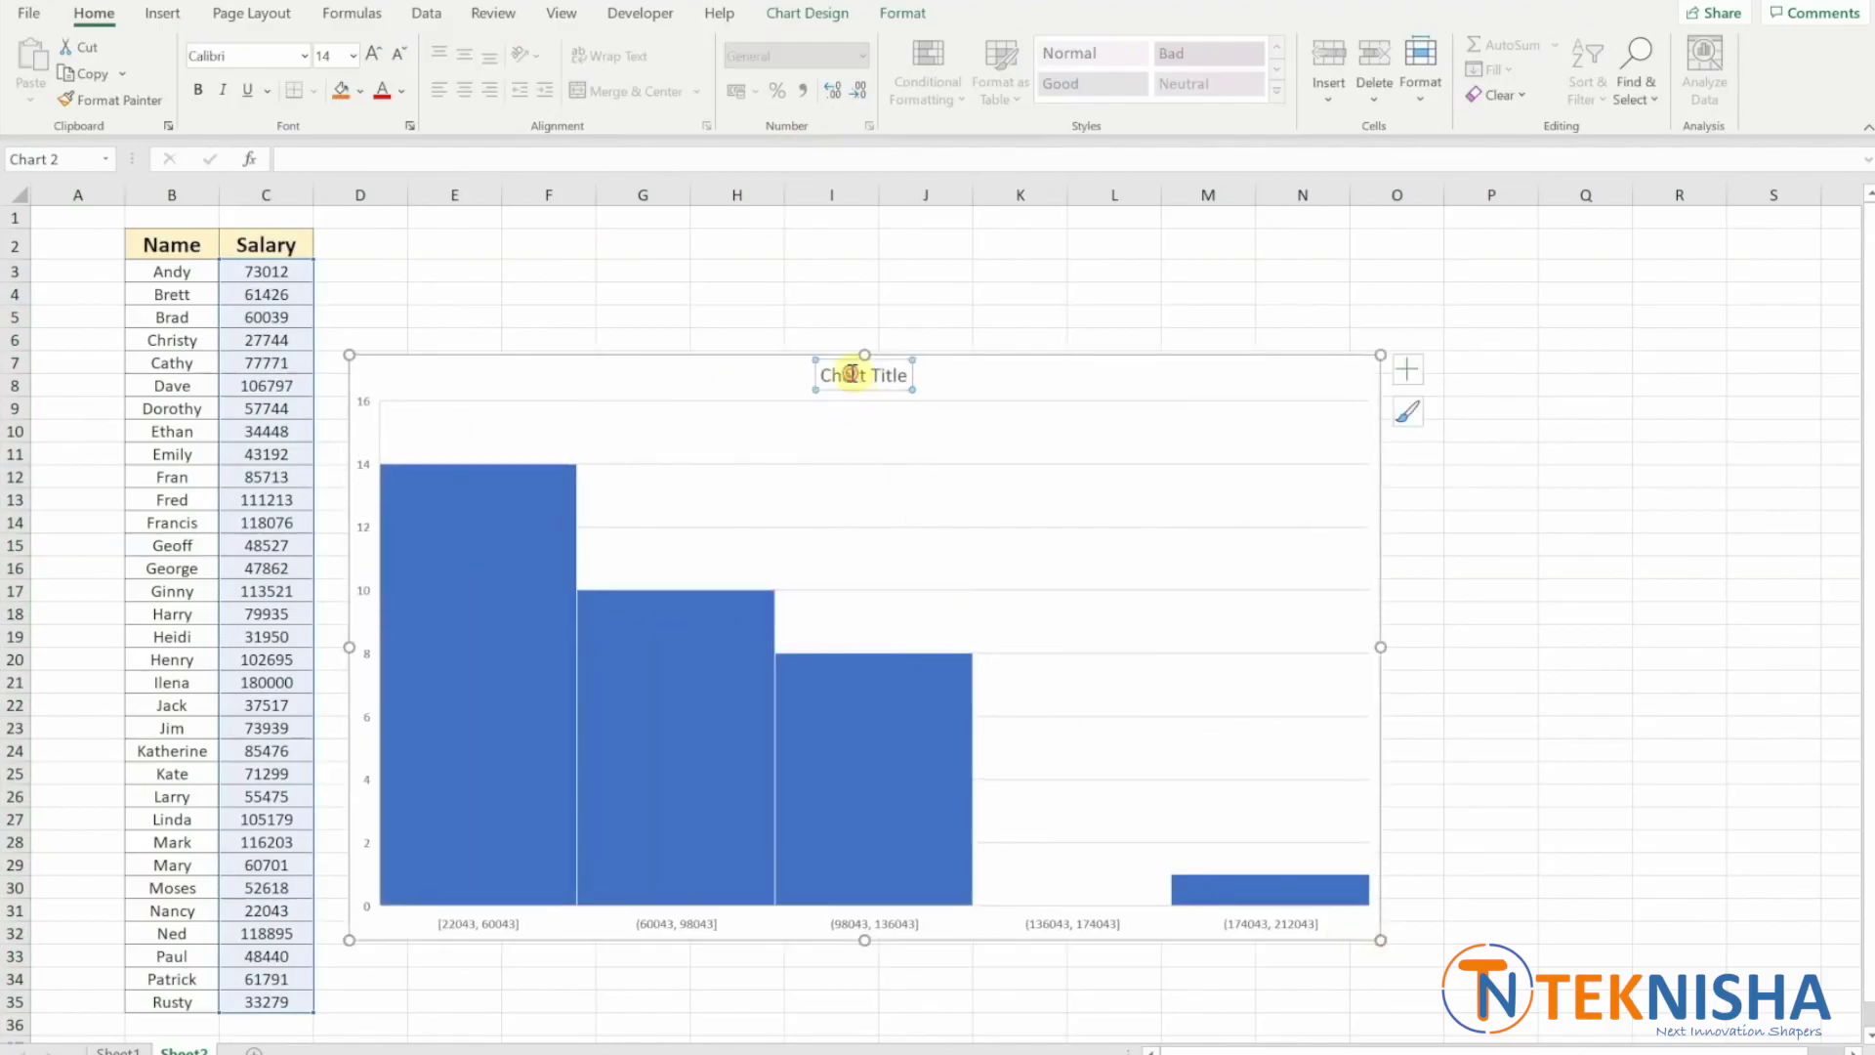
double_click(852, 373)
triple_click(852, 373)
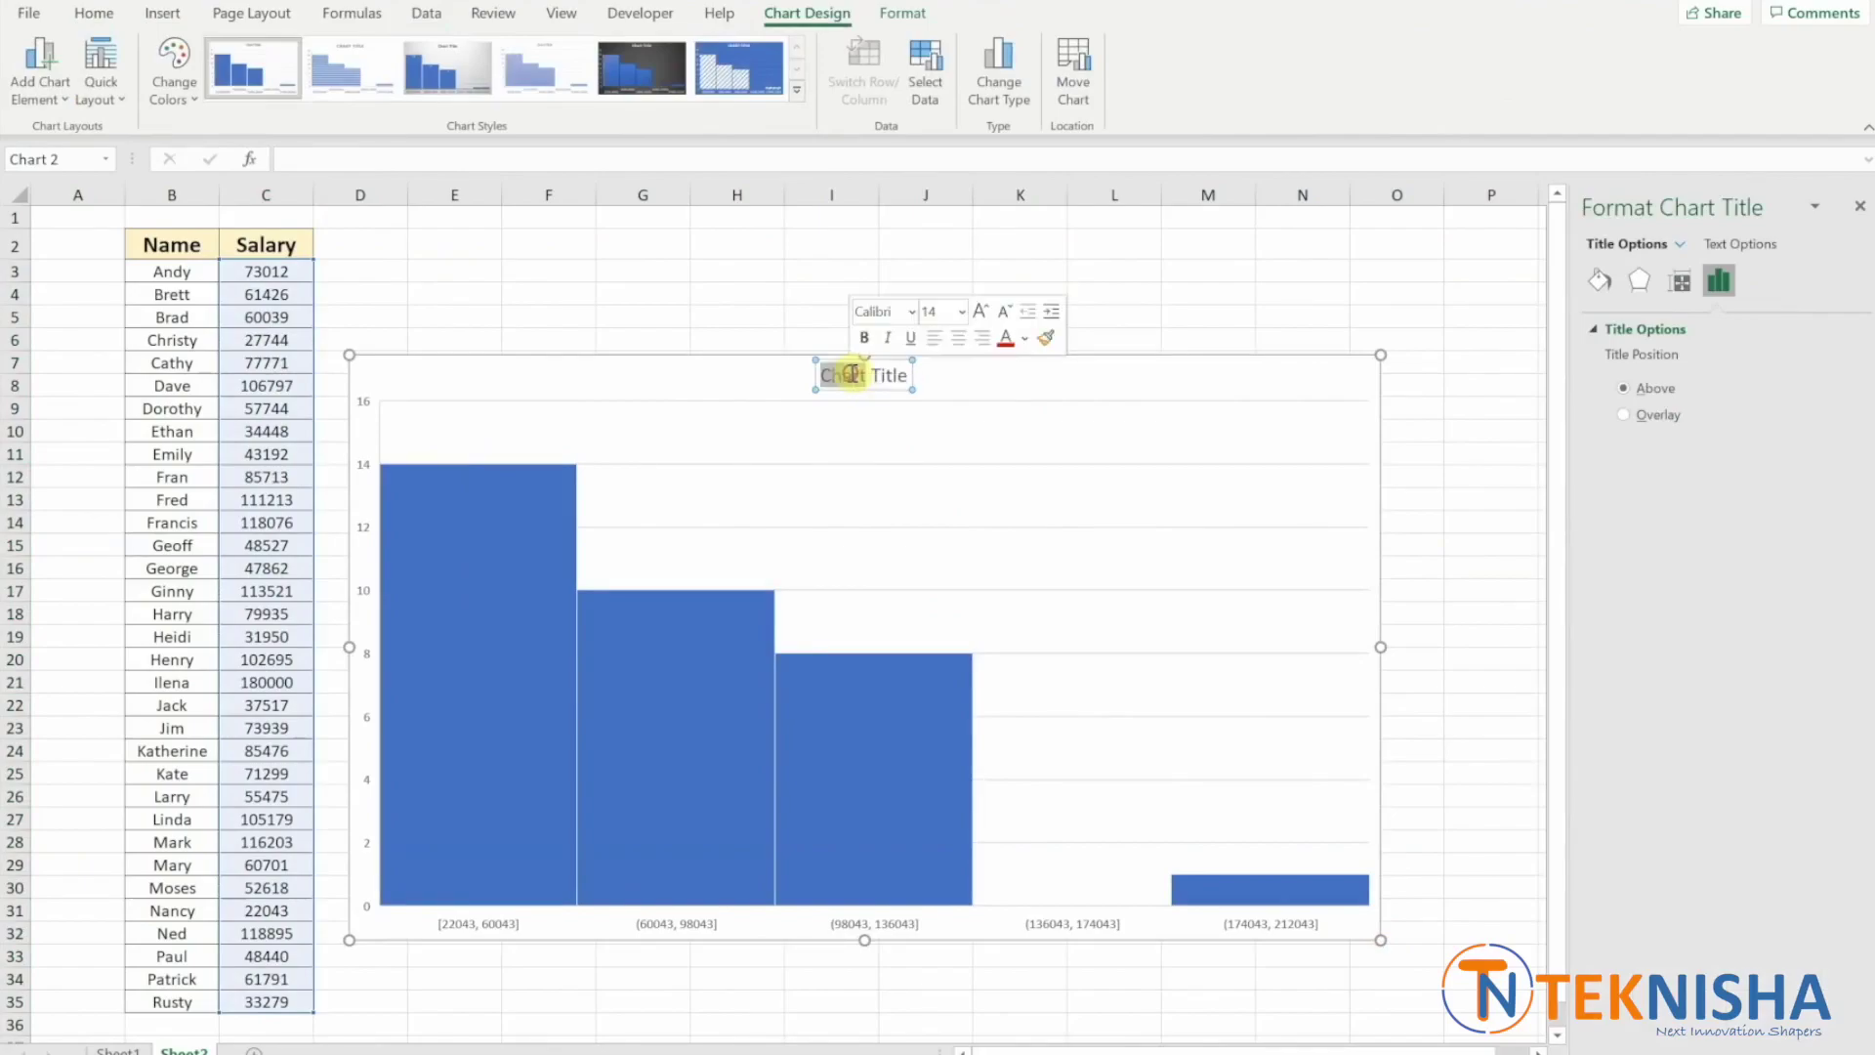
type("Salary ")
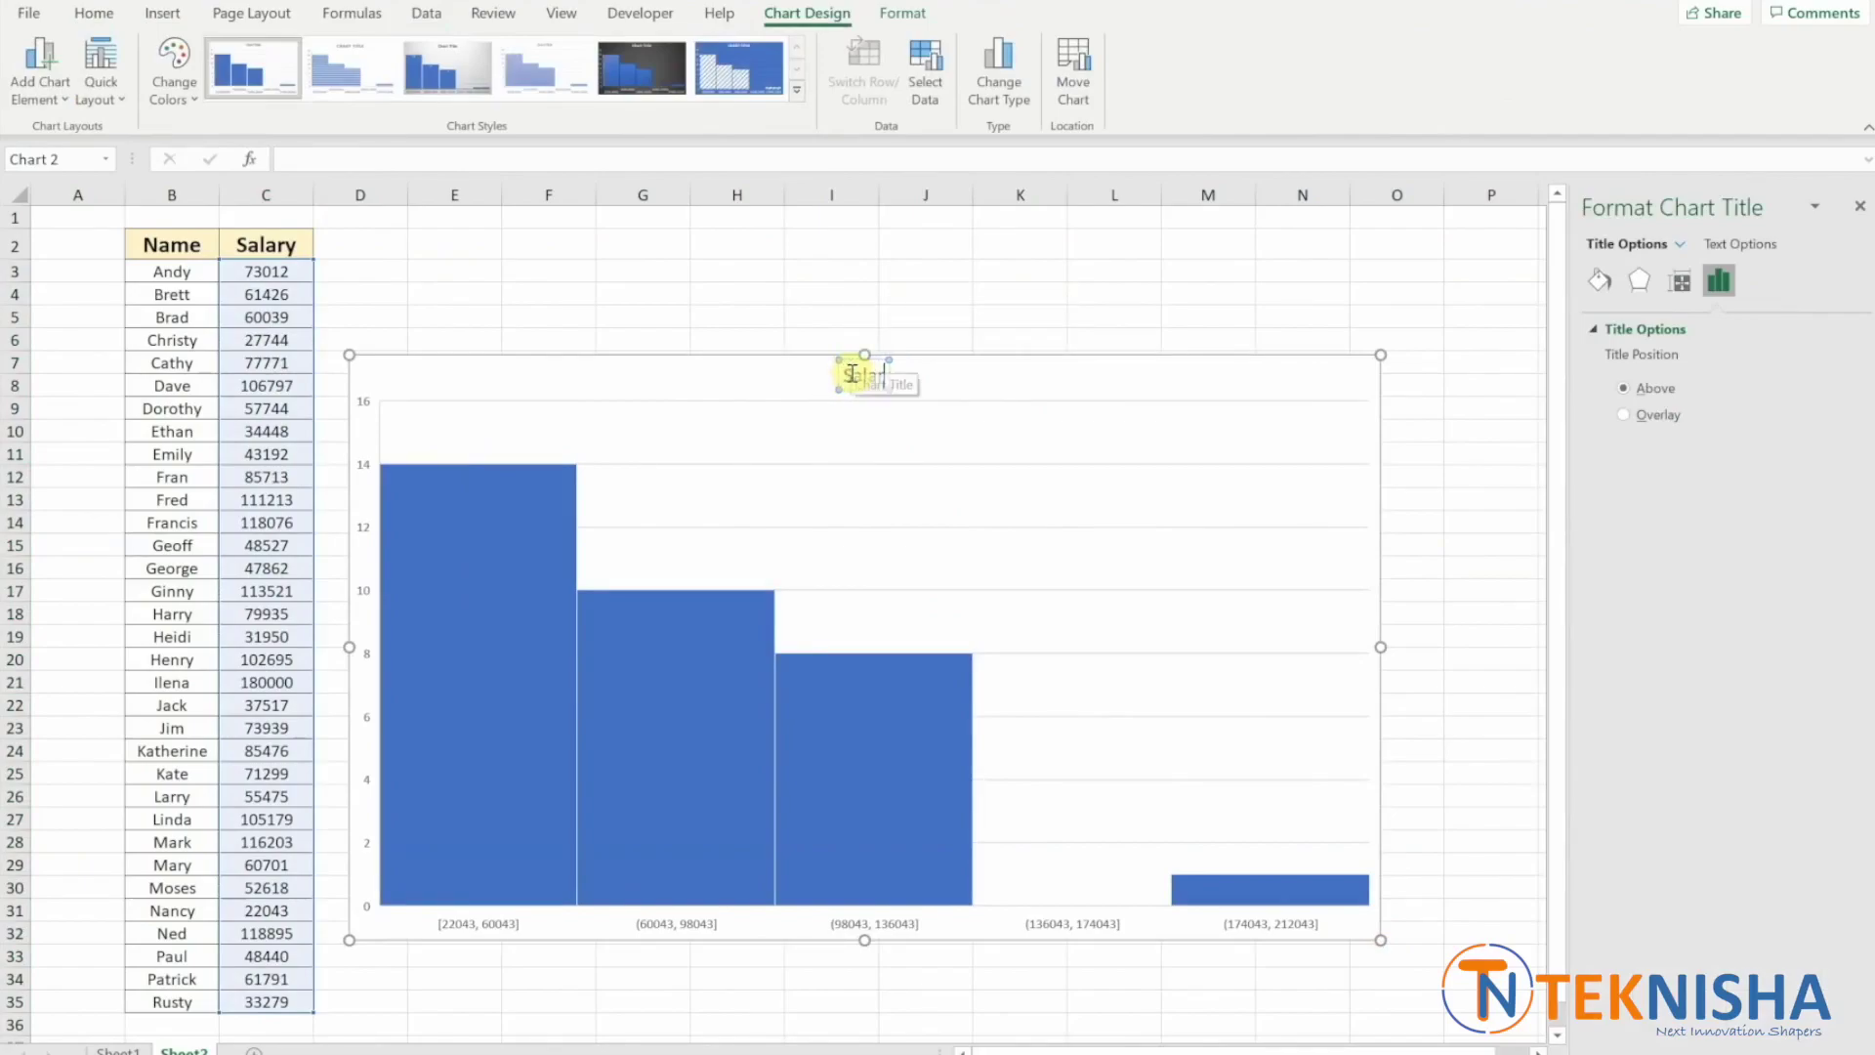
type("Distributio")
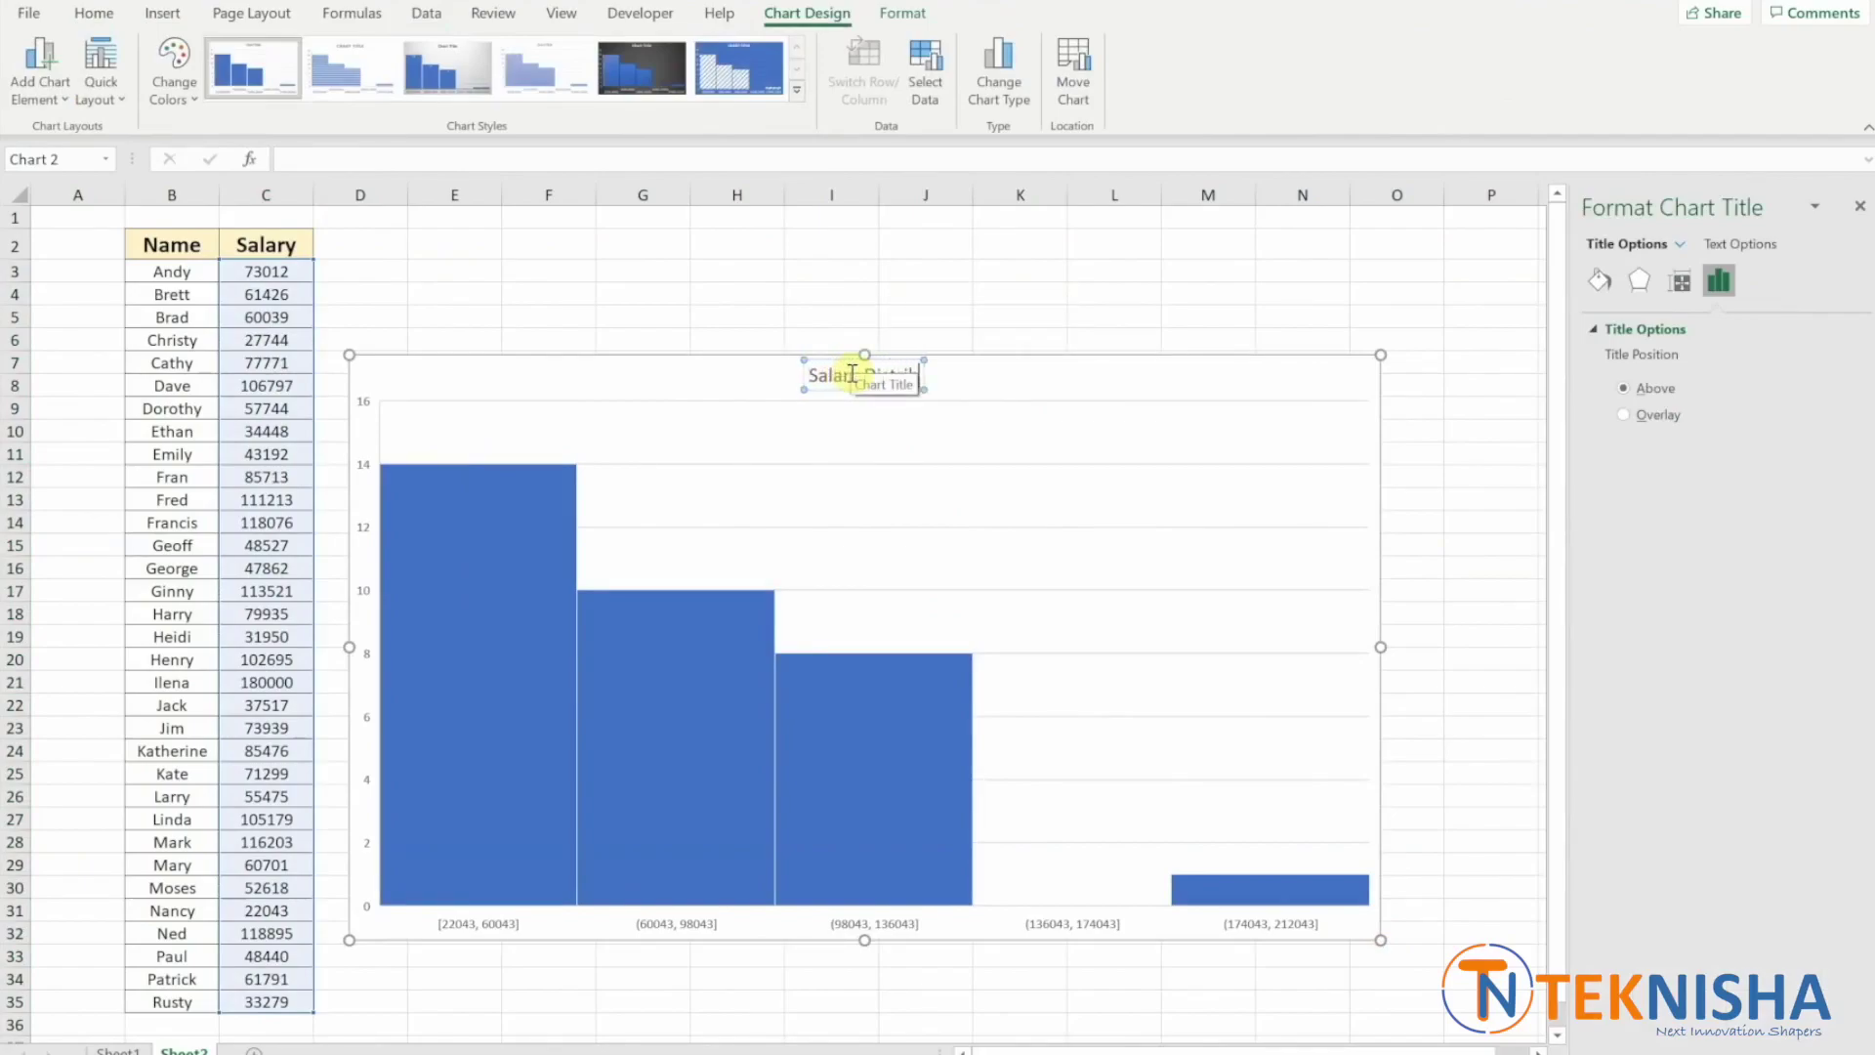
type("n")
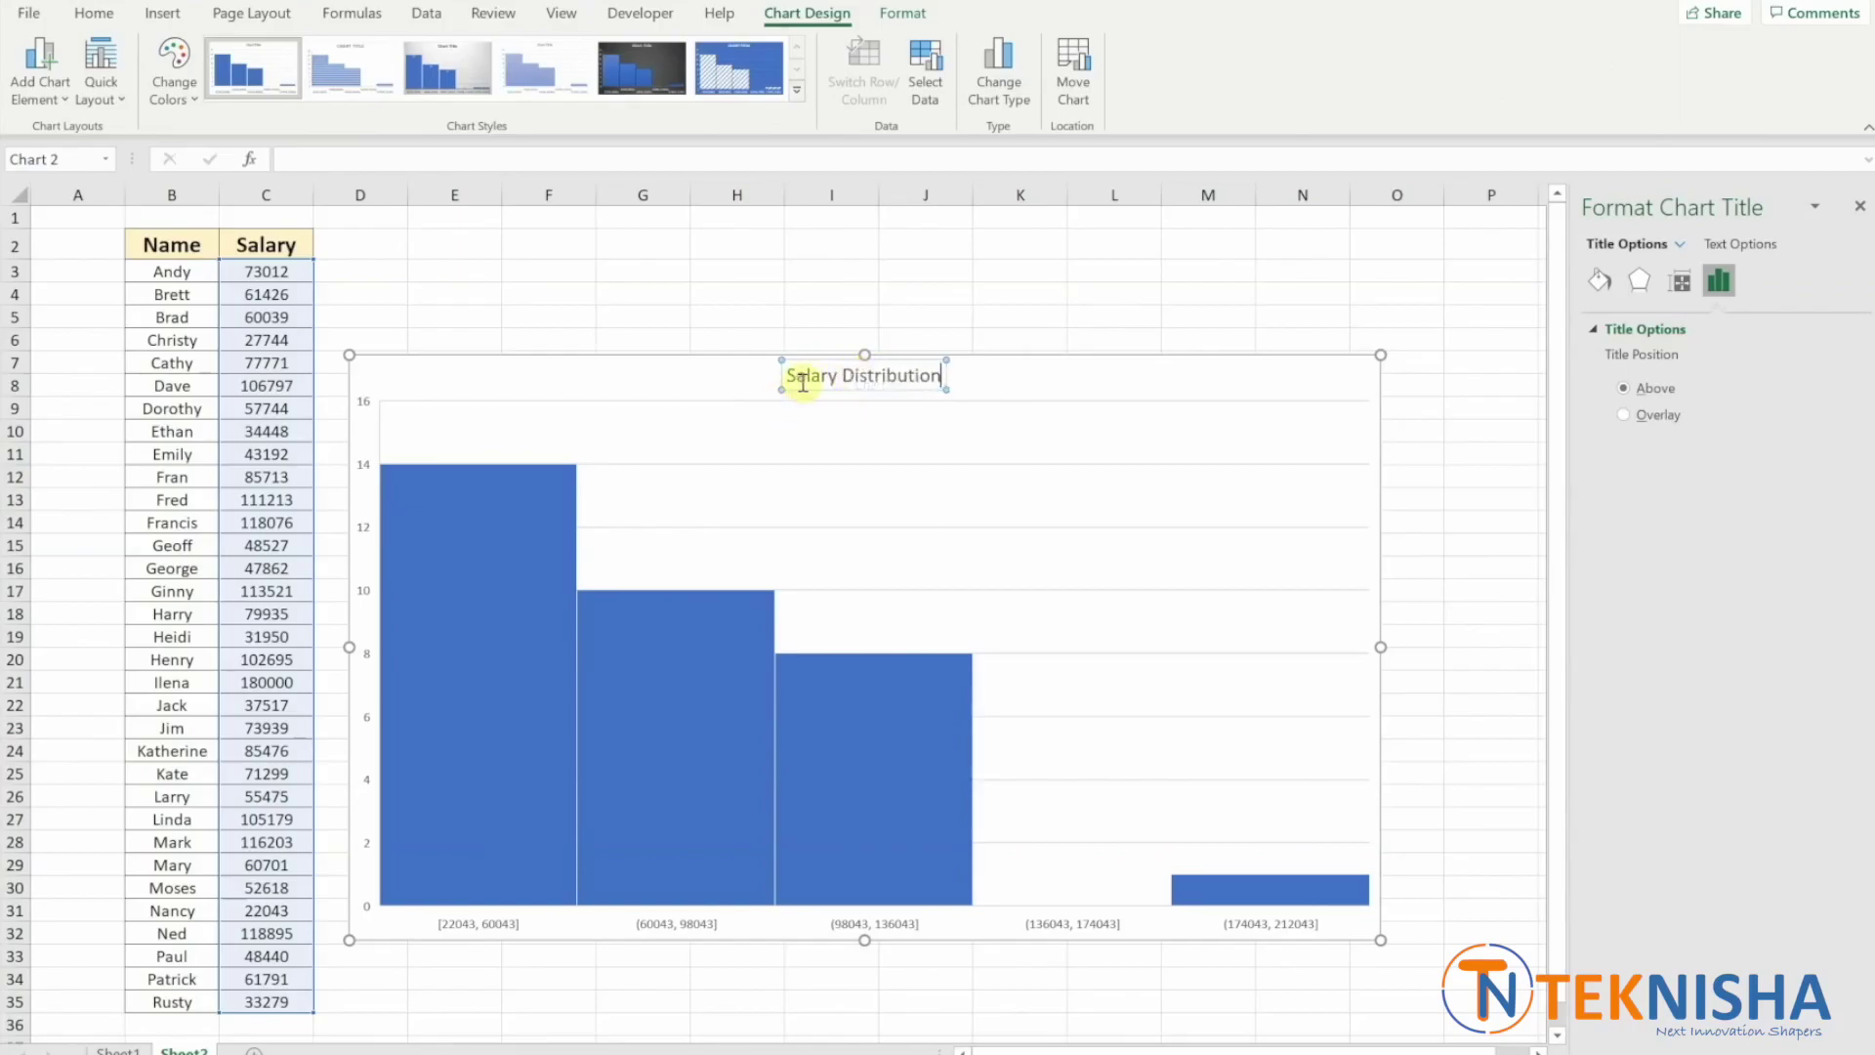
Add data labels to the histogram bars
left_click(686, 739)
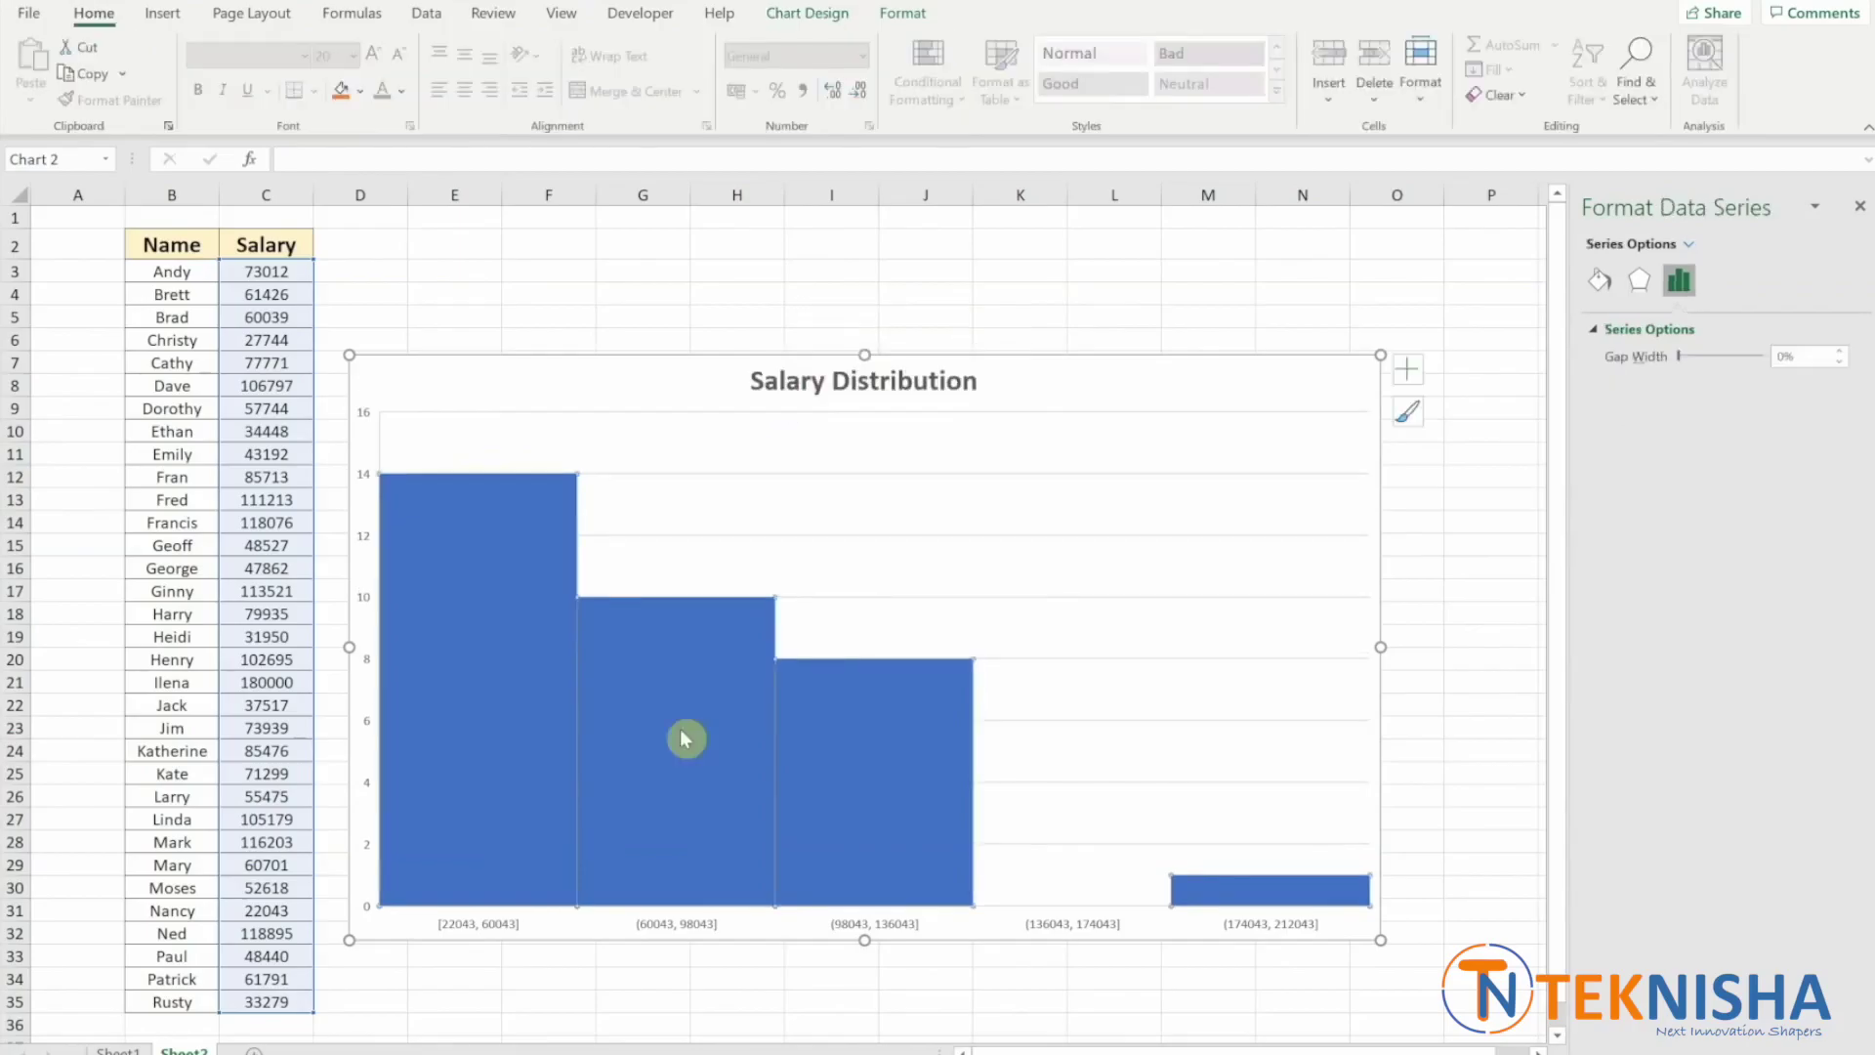
right_click(686, 739)
mouse_move(890, 927)
left_click(961, 914)
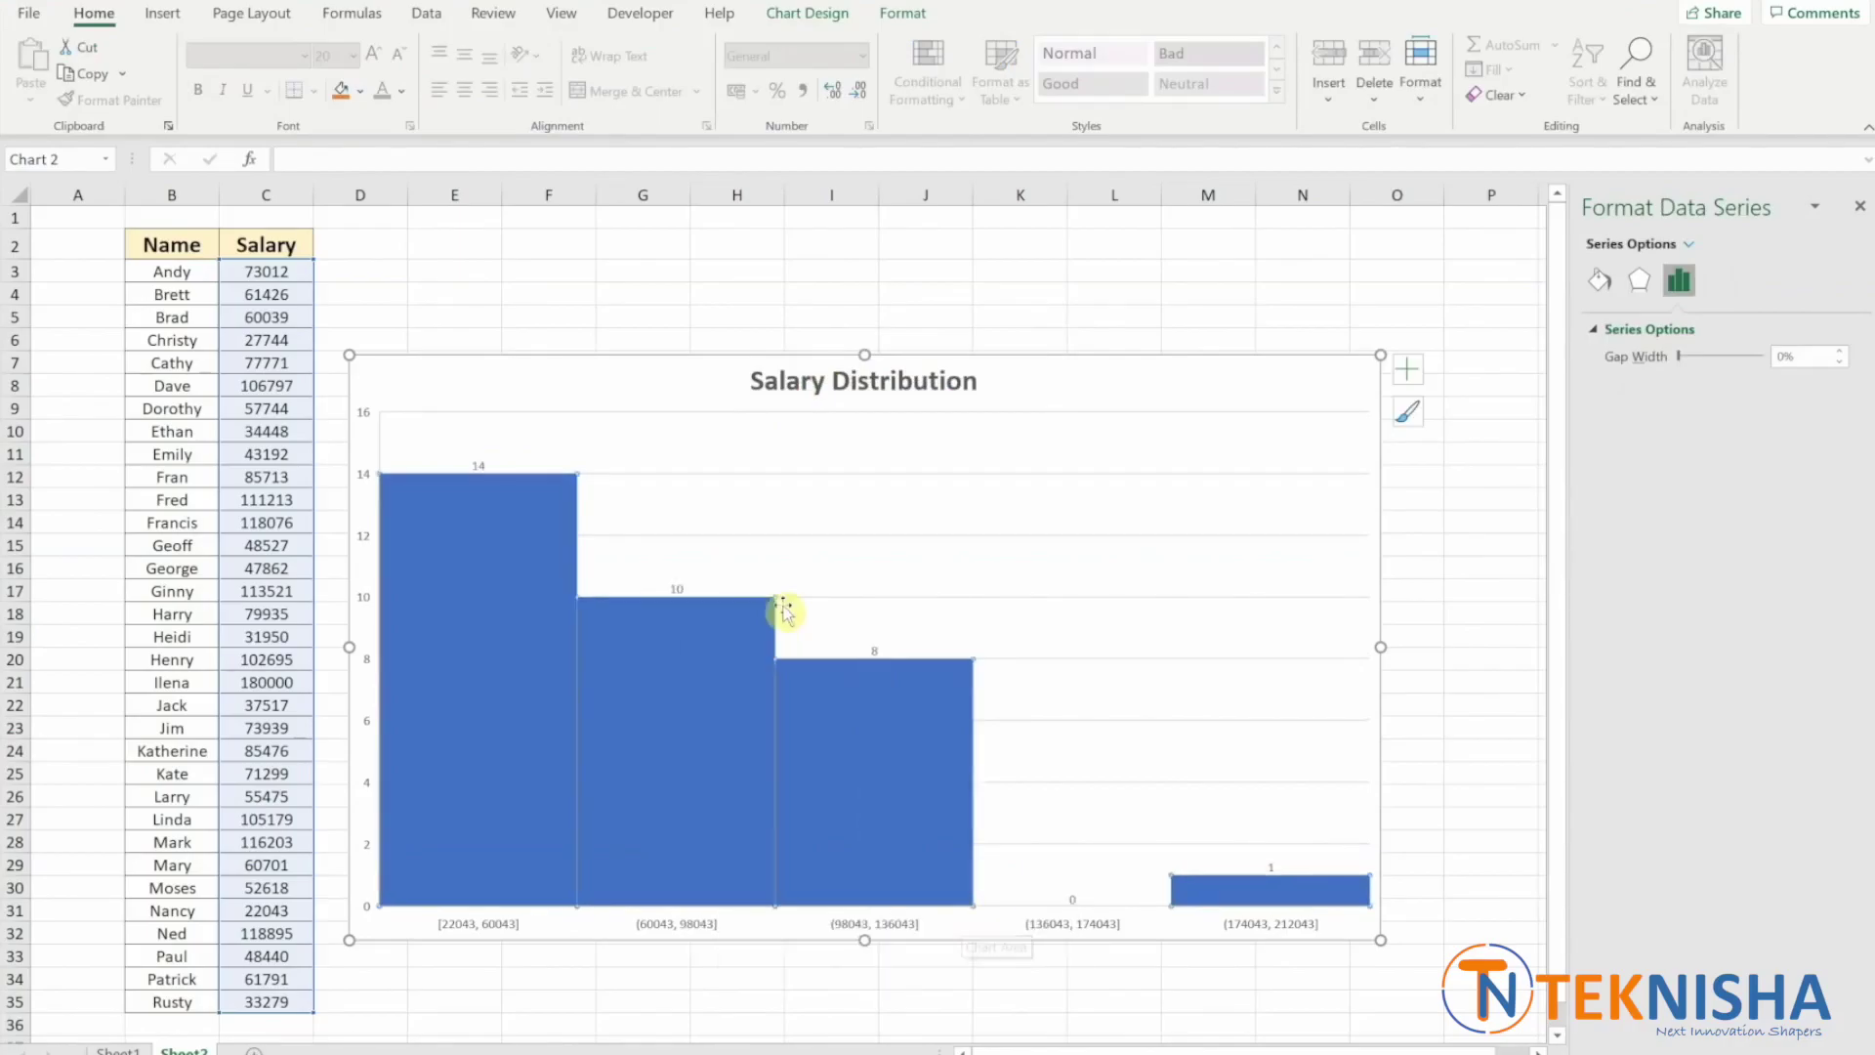
Enlarge the font of the bars' data labels and make them bold
left_click(679, 591)
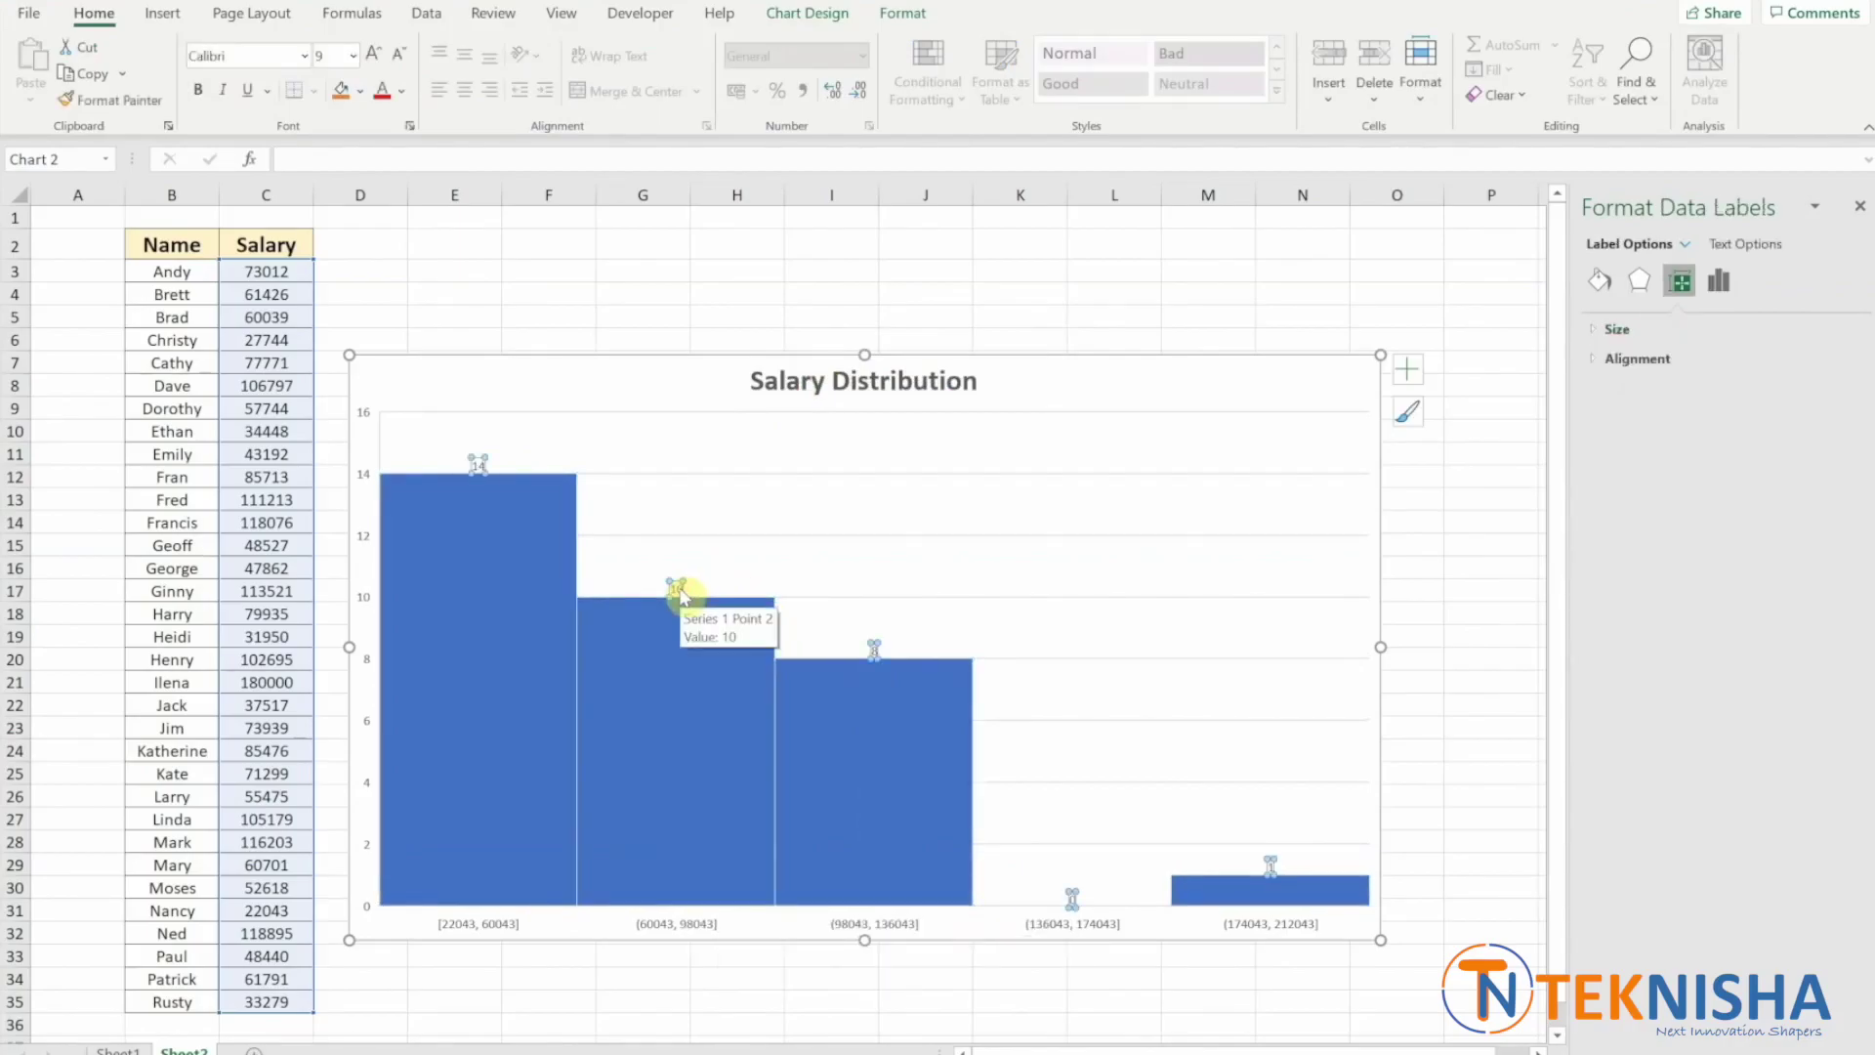
left_click(371, 55)
left_click(371, 55)
left_click(371, 54)
left_click(371, 55)
left_click(371, 55)
left_click(371, 55)
left_click(371, 55)
left_click(371, 54)
left_click(371, 55)
left_click(371, 55)
left_click(403, 58)
left_click(402, 59)
left_click(199, 91)
left_click(1110, 379)
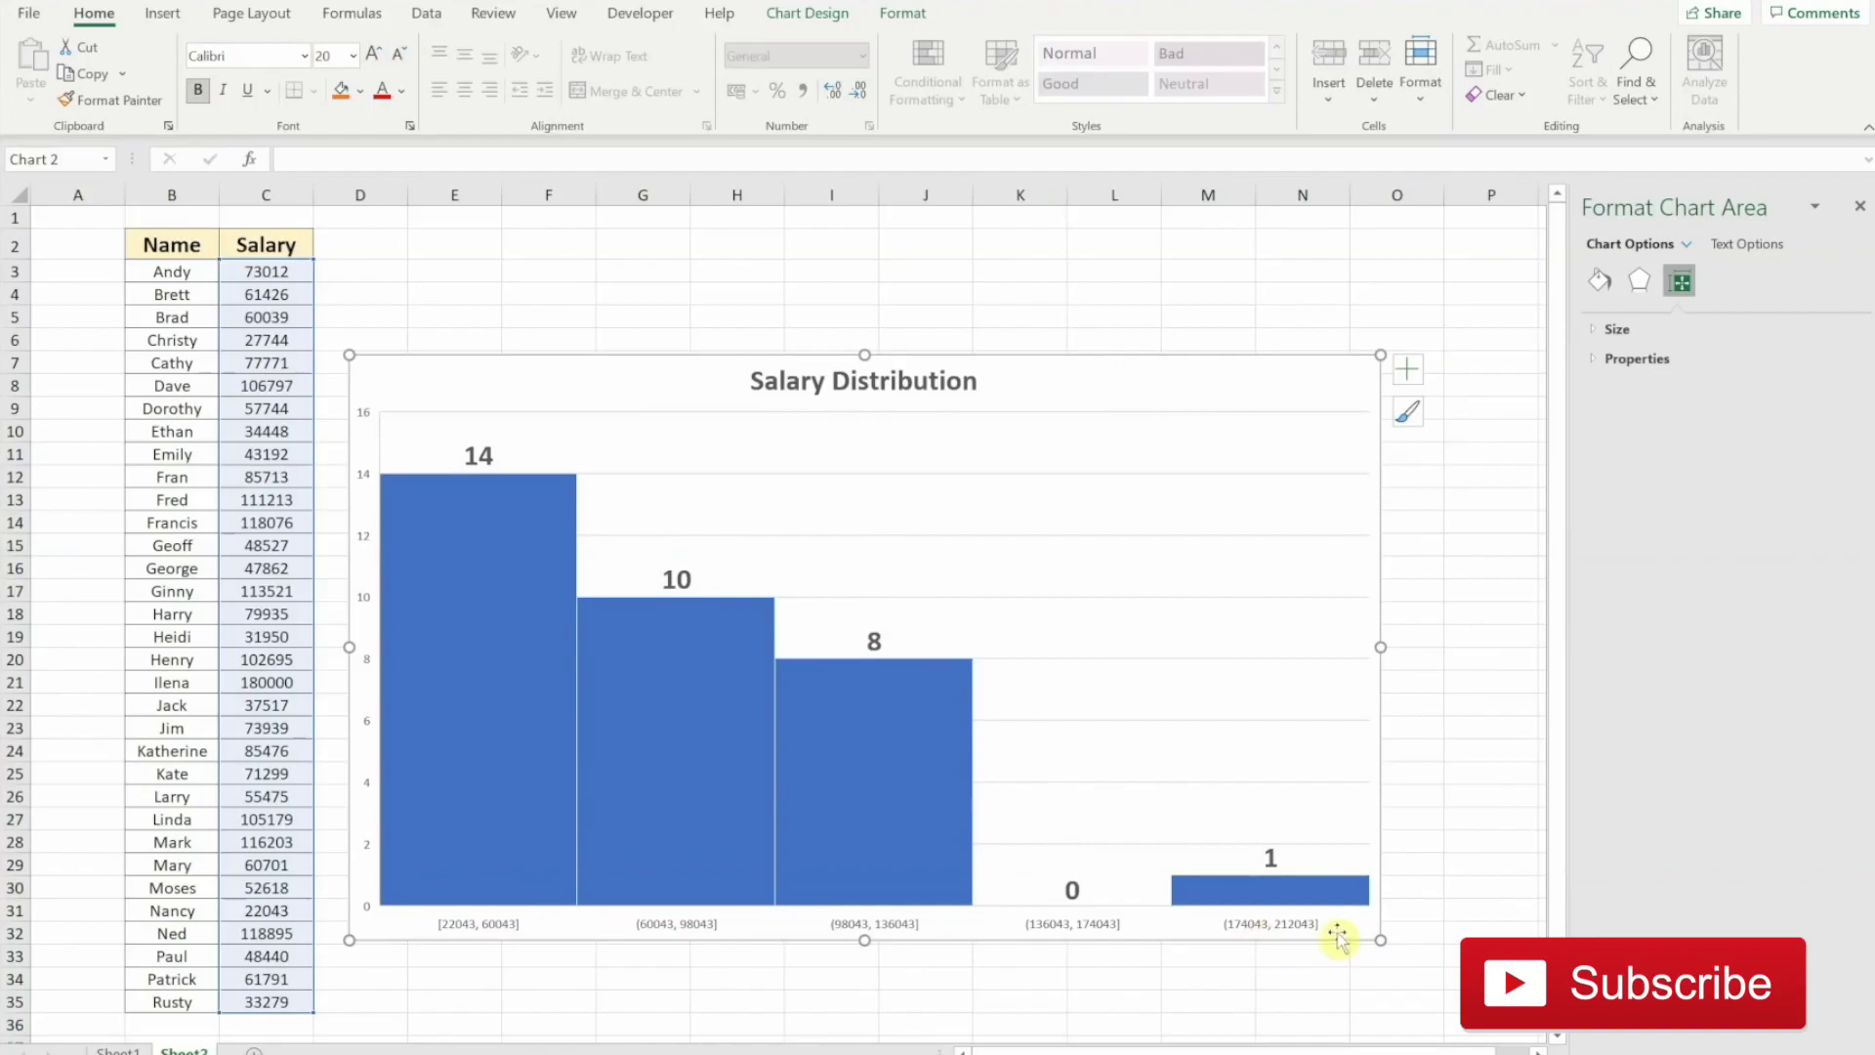
Set the bin width of the histogram's horizontal axis to 25000
left_click(489, 926)
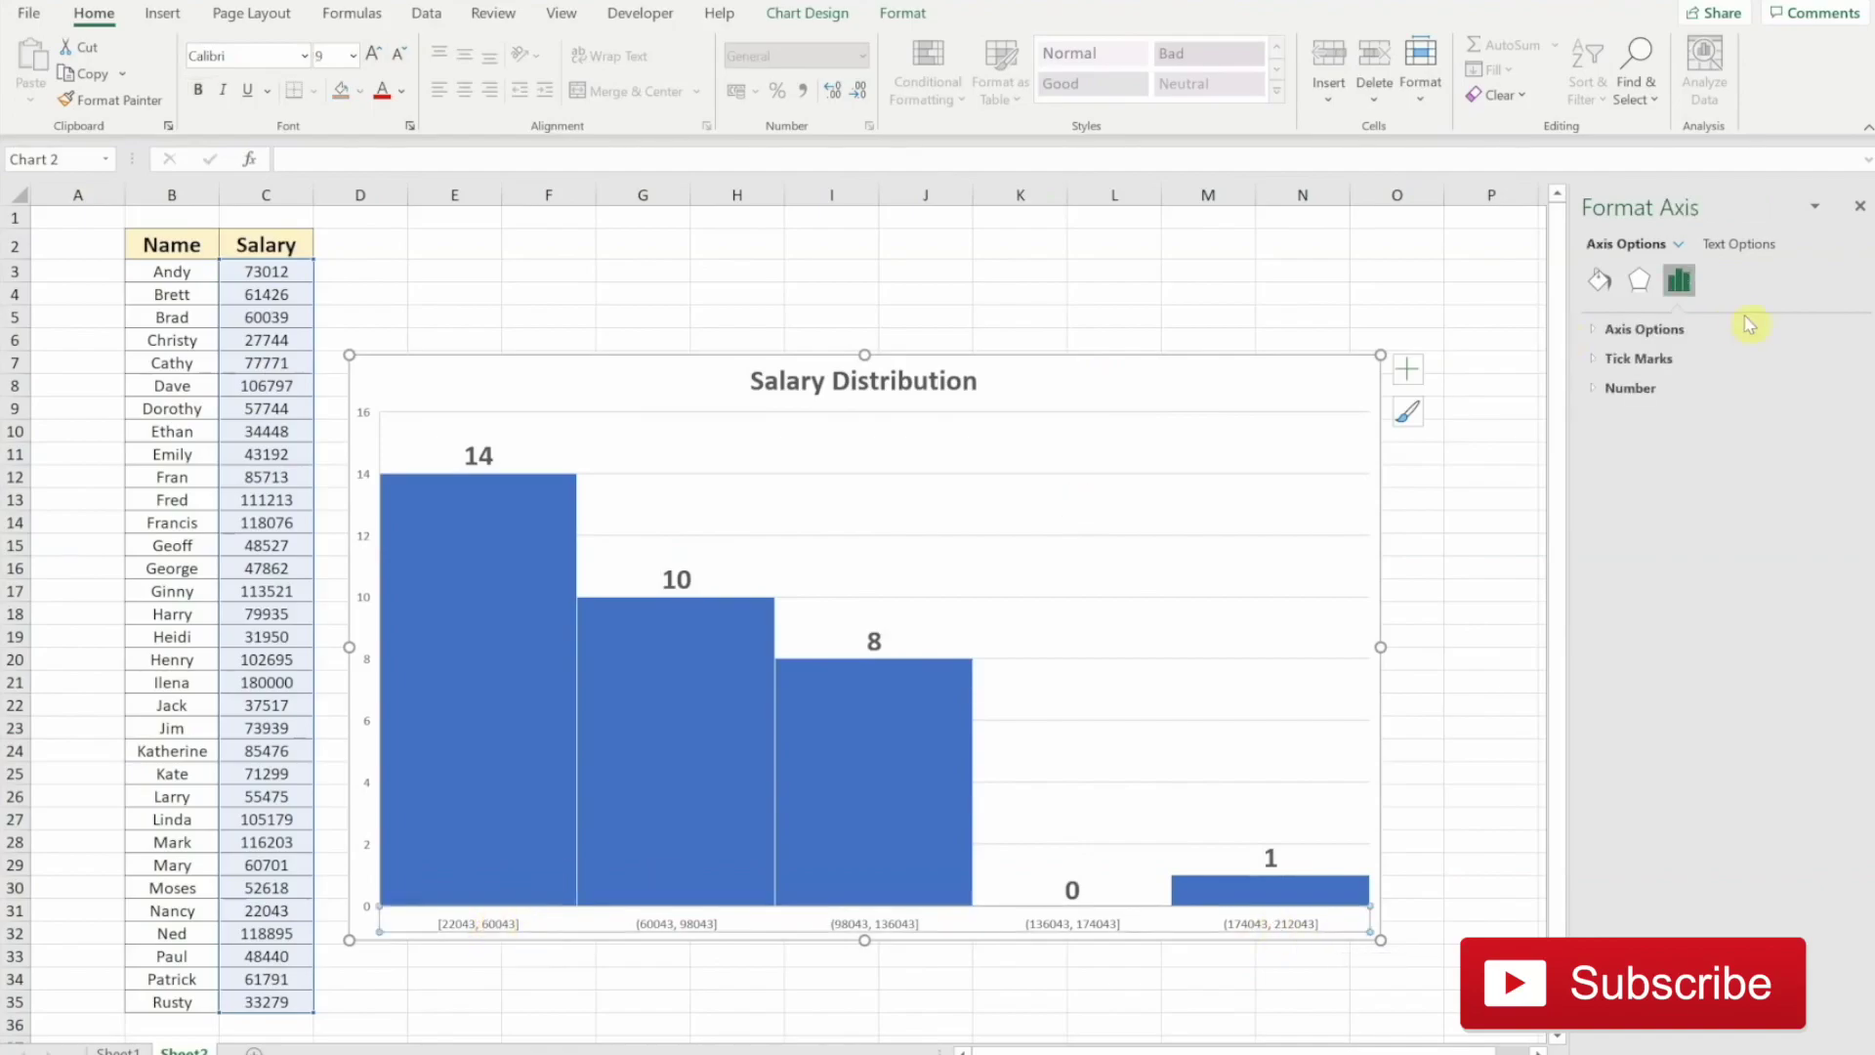
left_click(1597, 332)
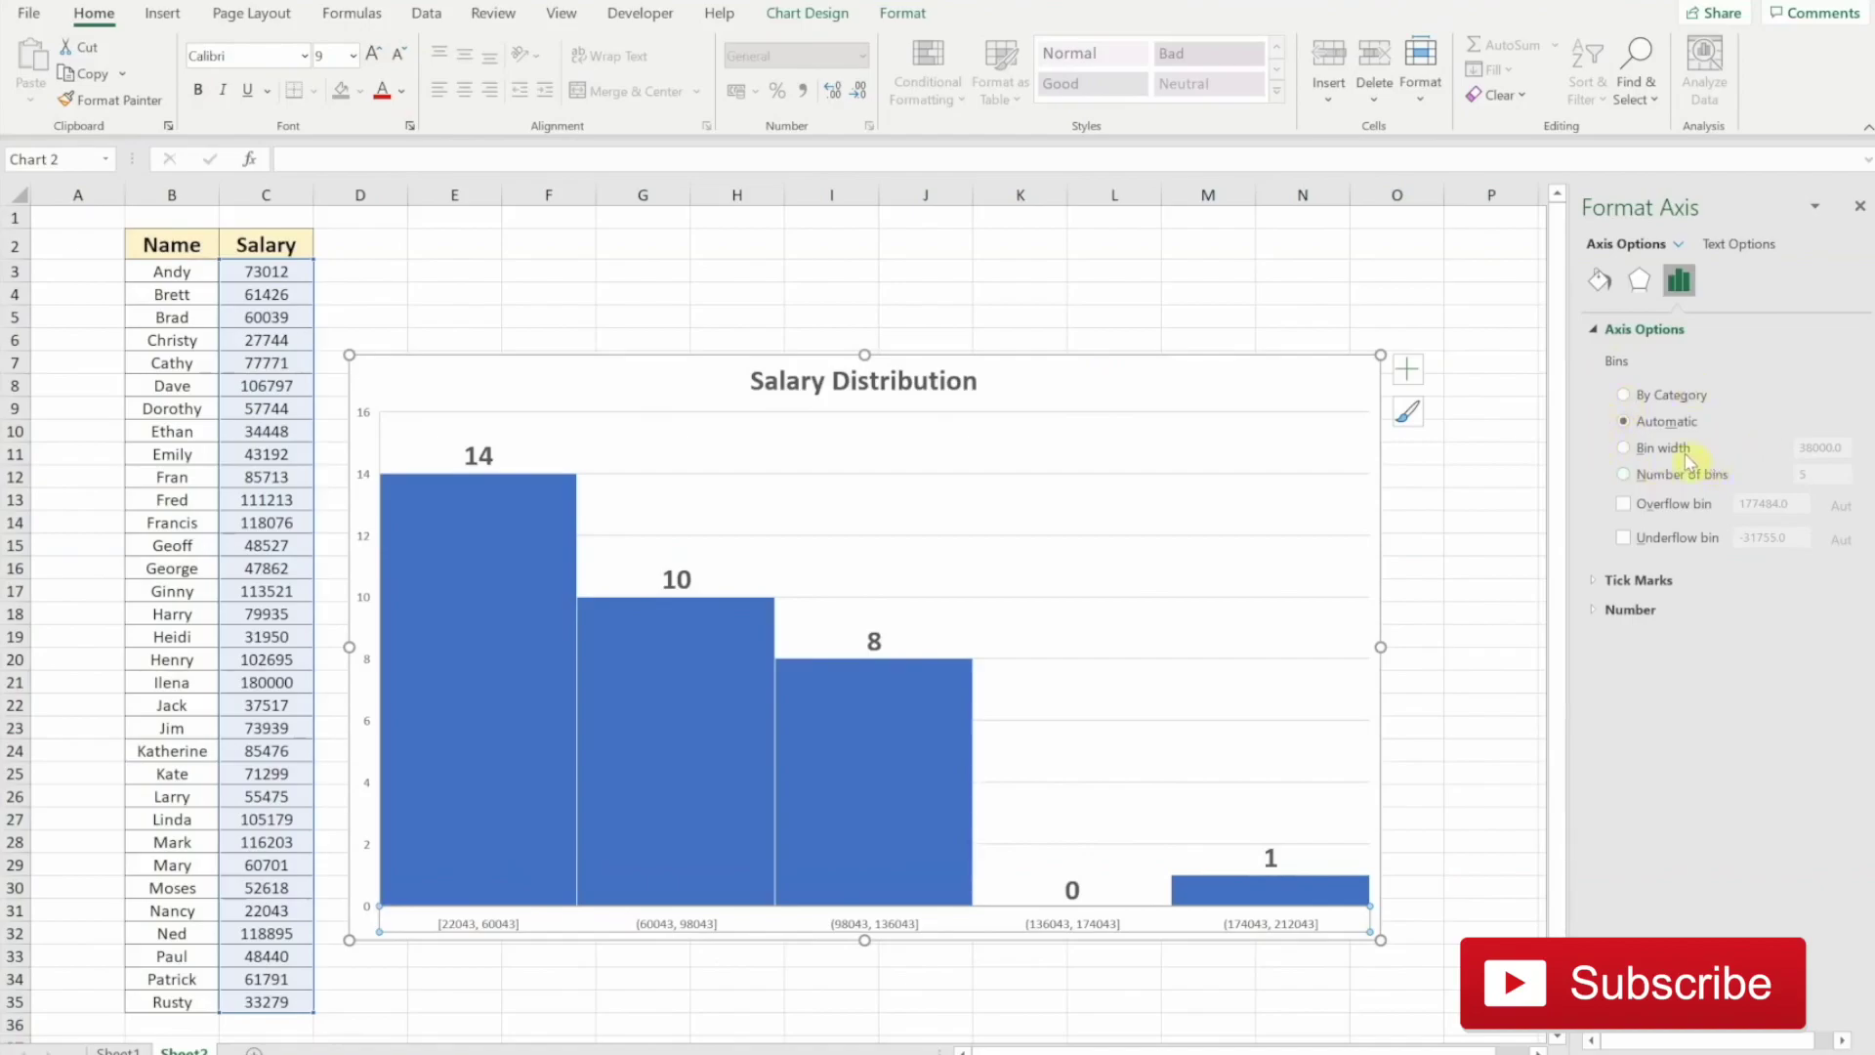
left_click(1625, 448)
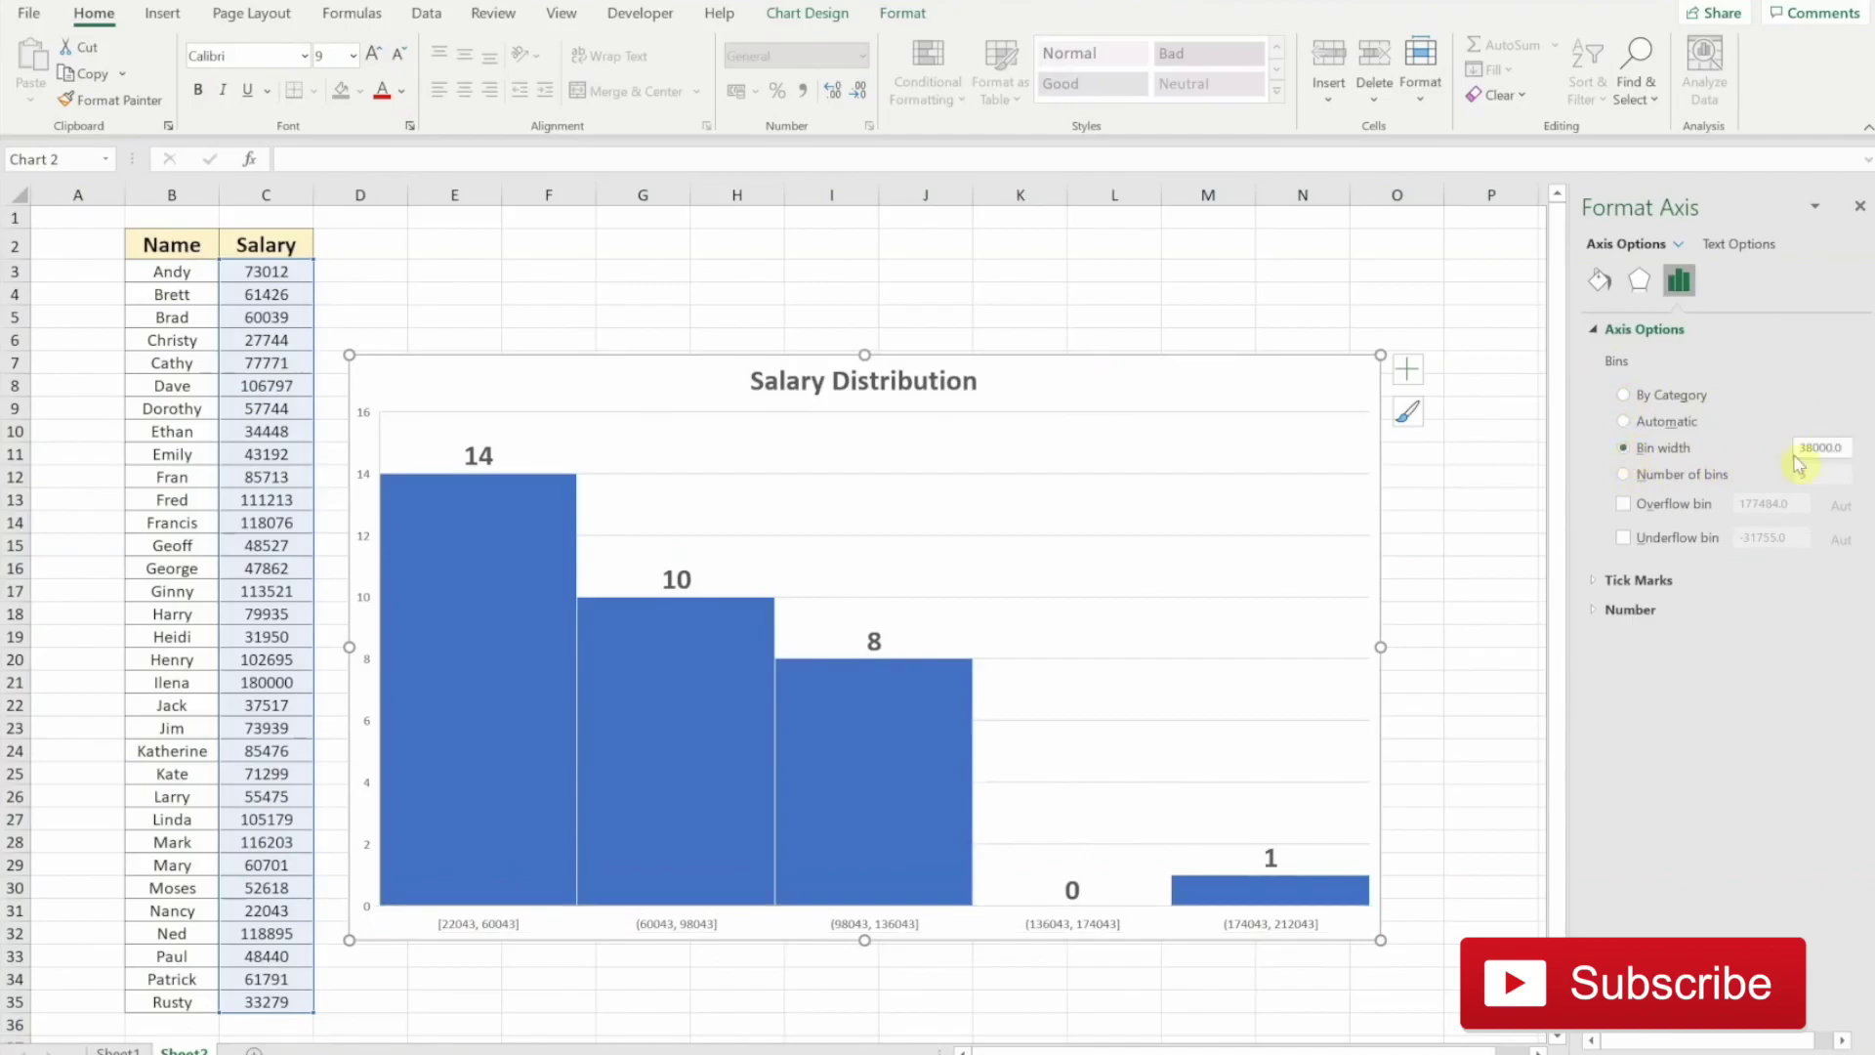
double_click(1822, 446)
type("2")
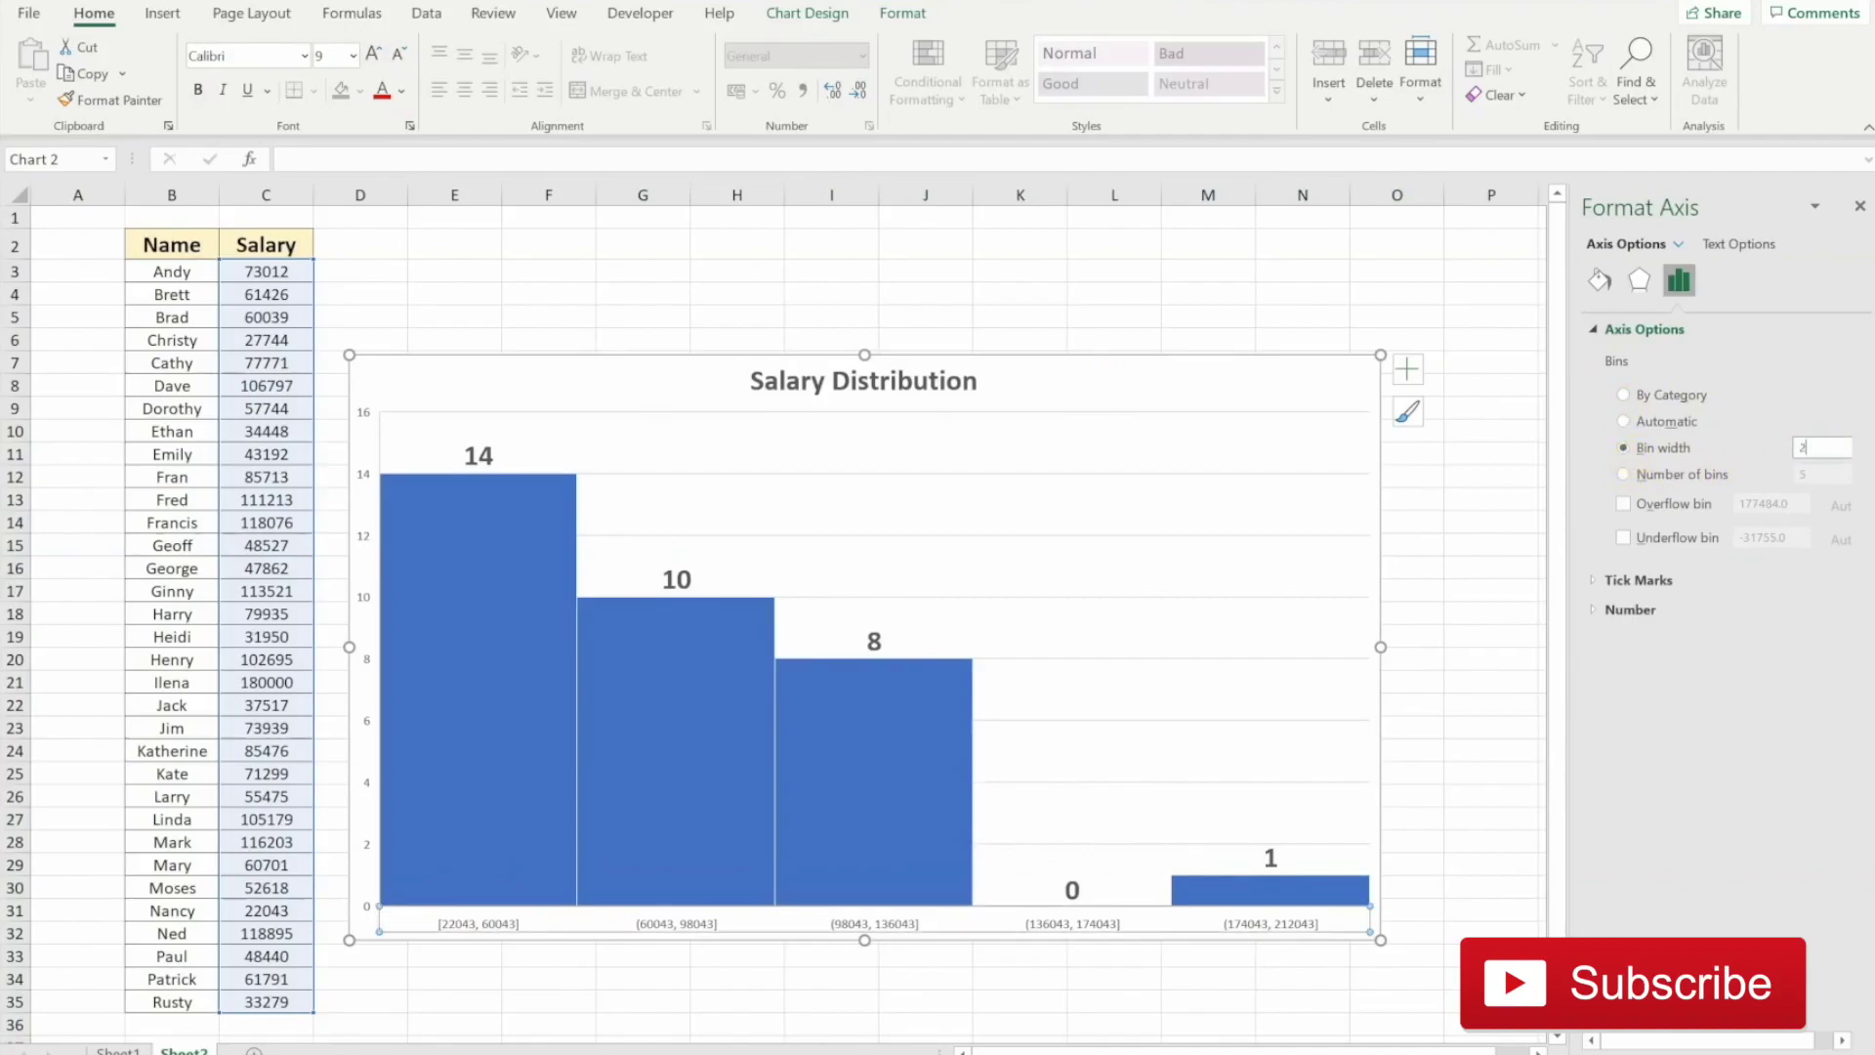
type("5000")
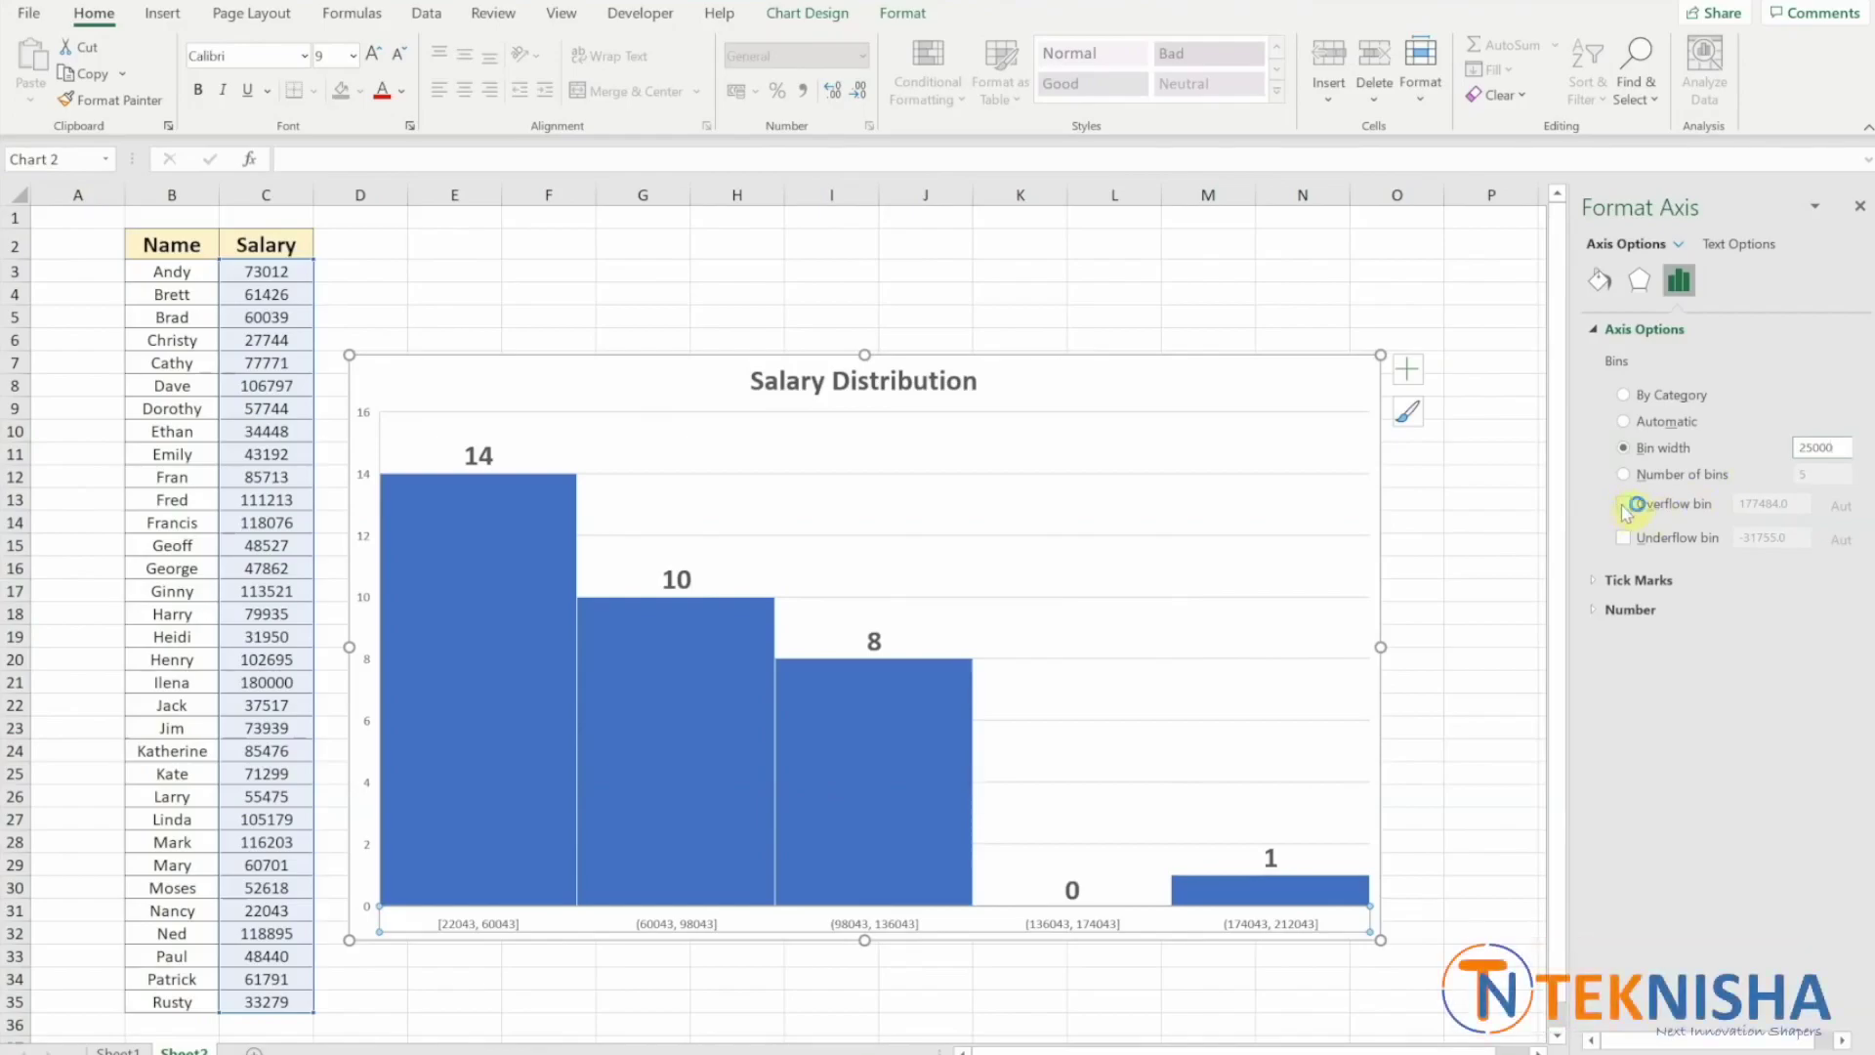
Enable the overflow bin at 20000 and the underflow bin at 25000 for the horizontal axis
left_click(1625, 507)
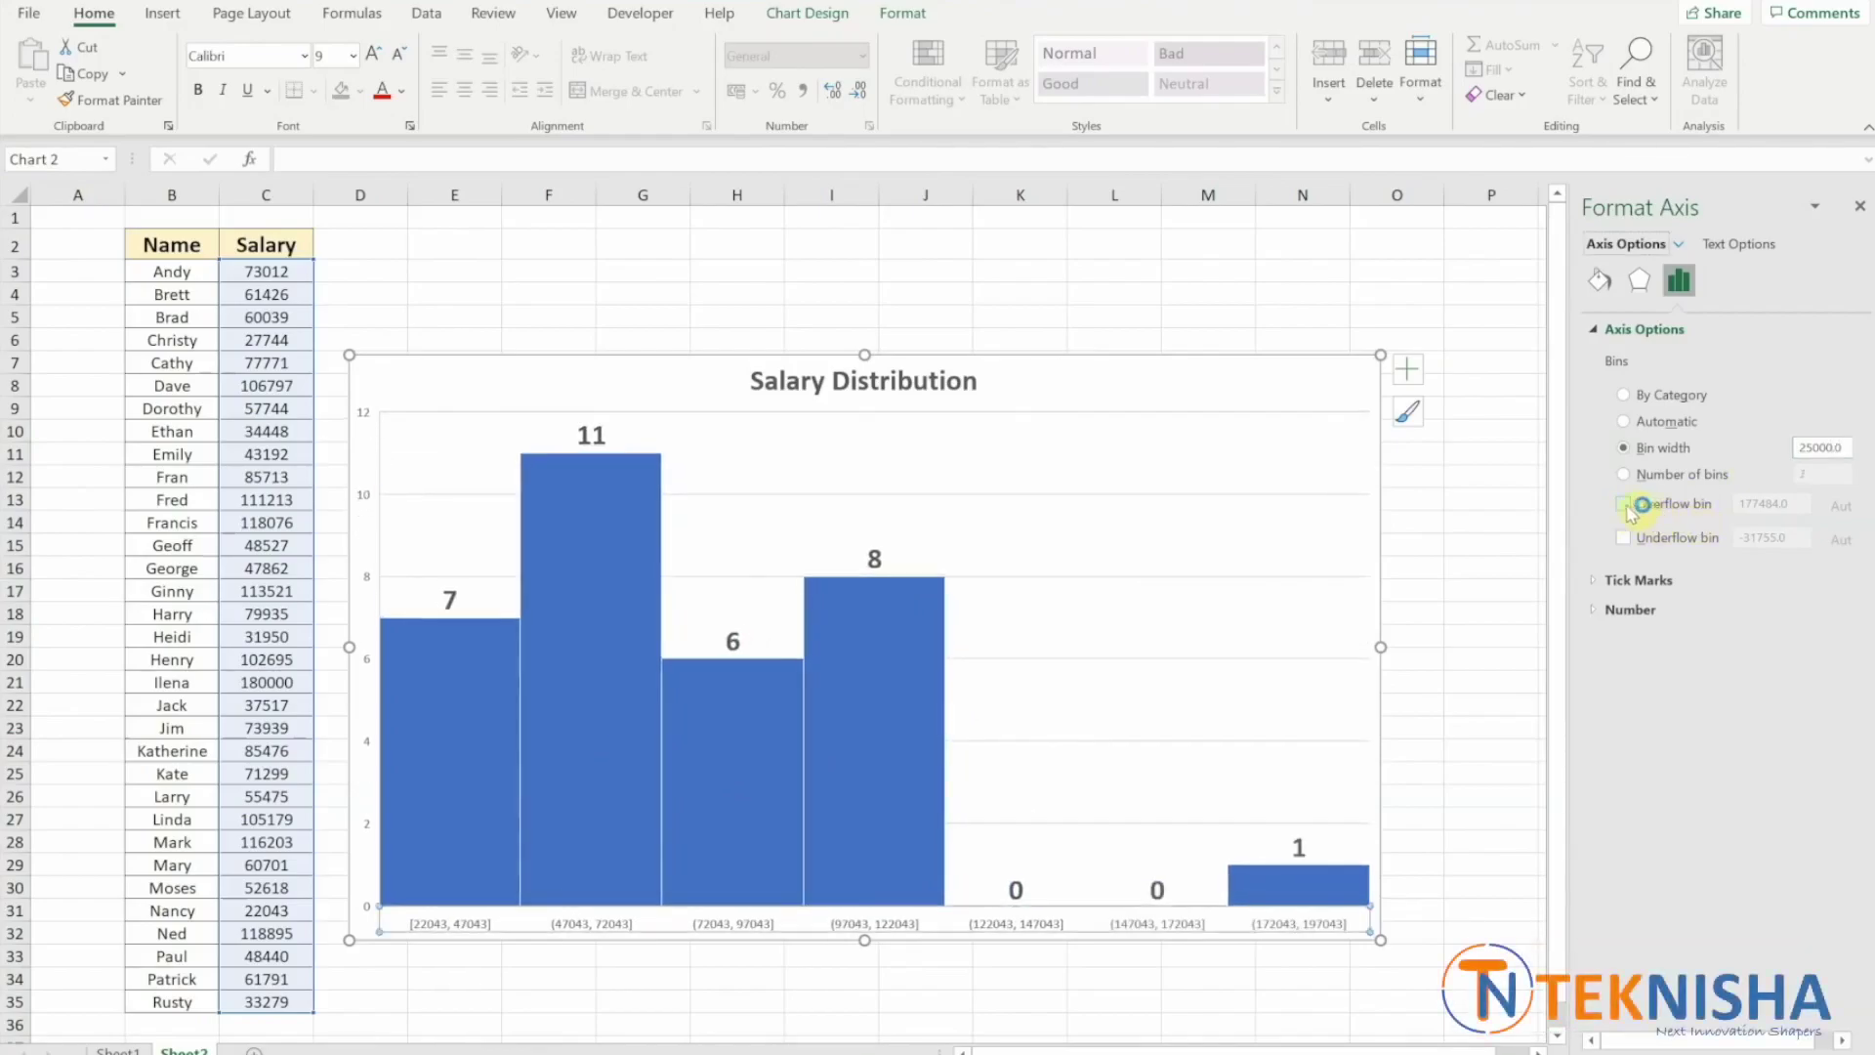
left_click(1759, 502)
type("20000")
key("Return")
left_click(1623, 537)
left_click(1757, 536)
type("2")
key("Return")
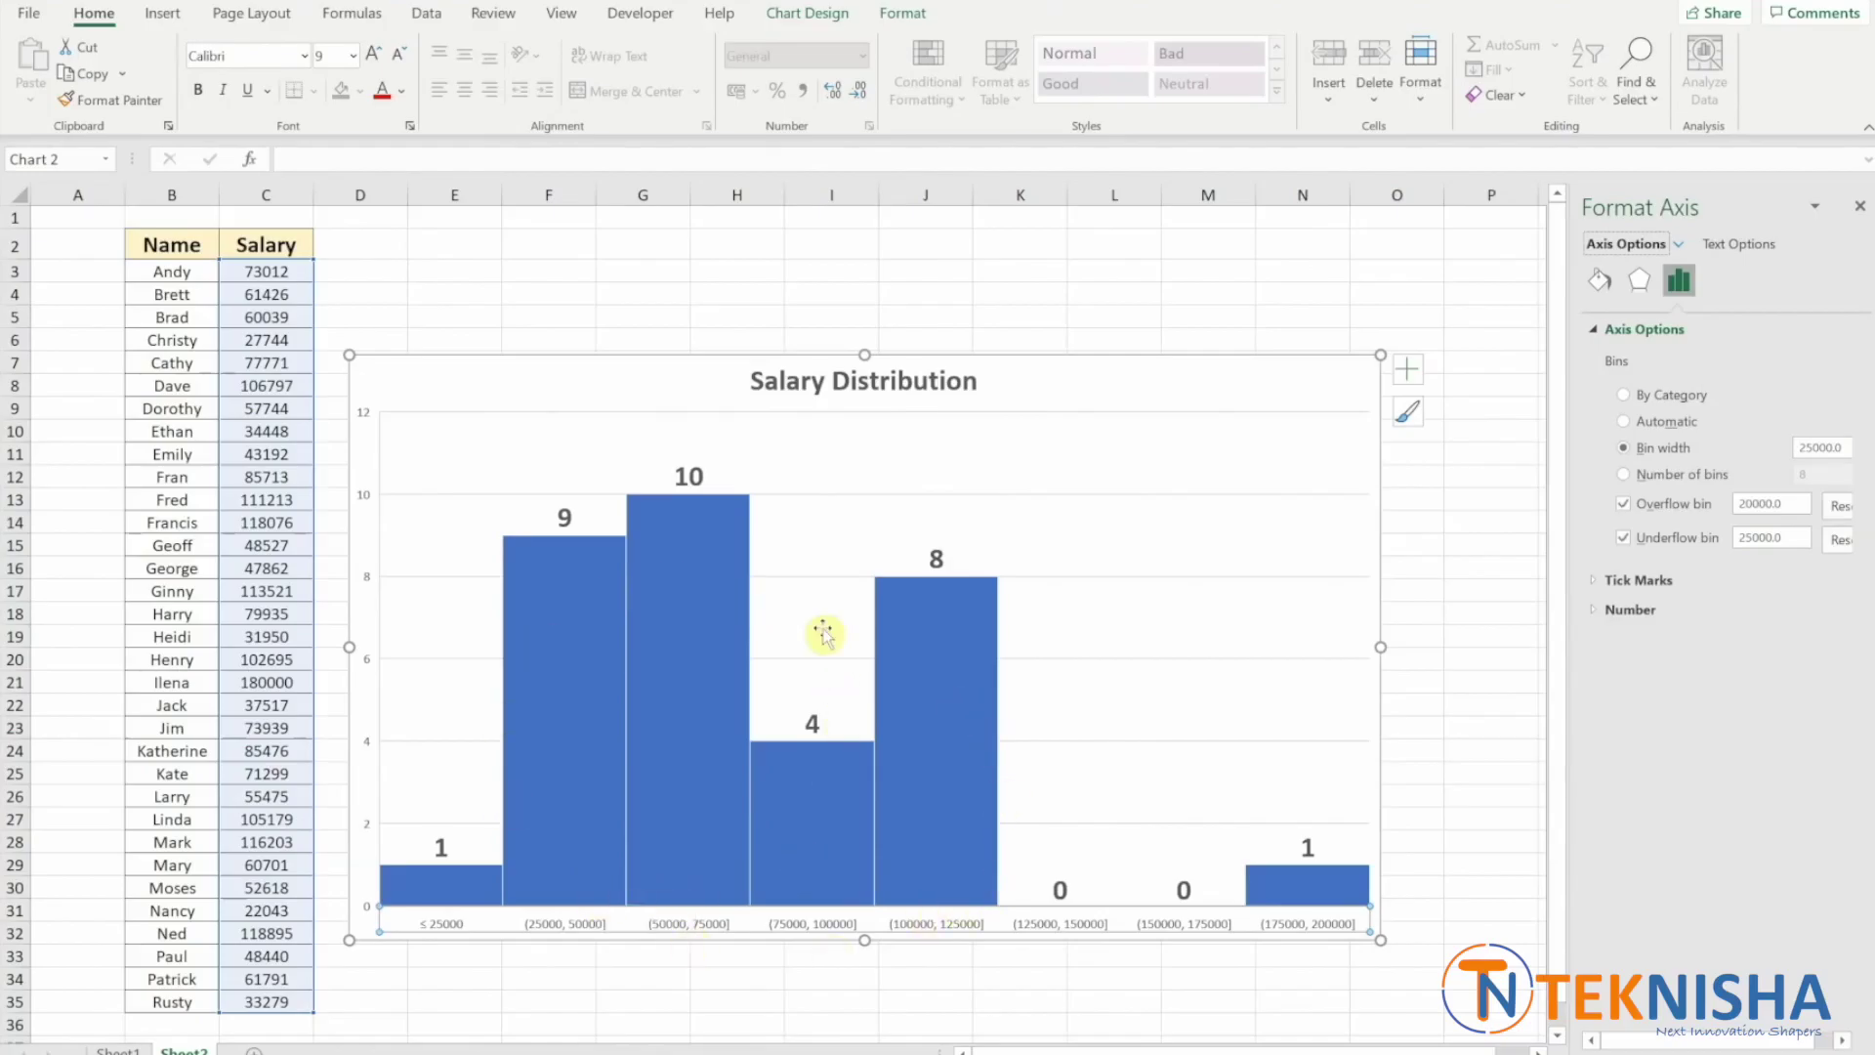
left_click(1311, 938)
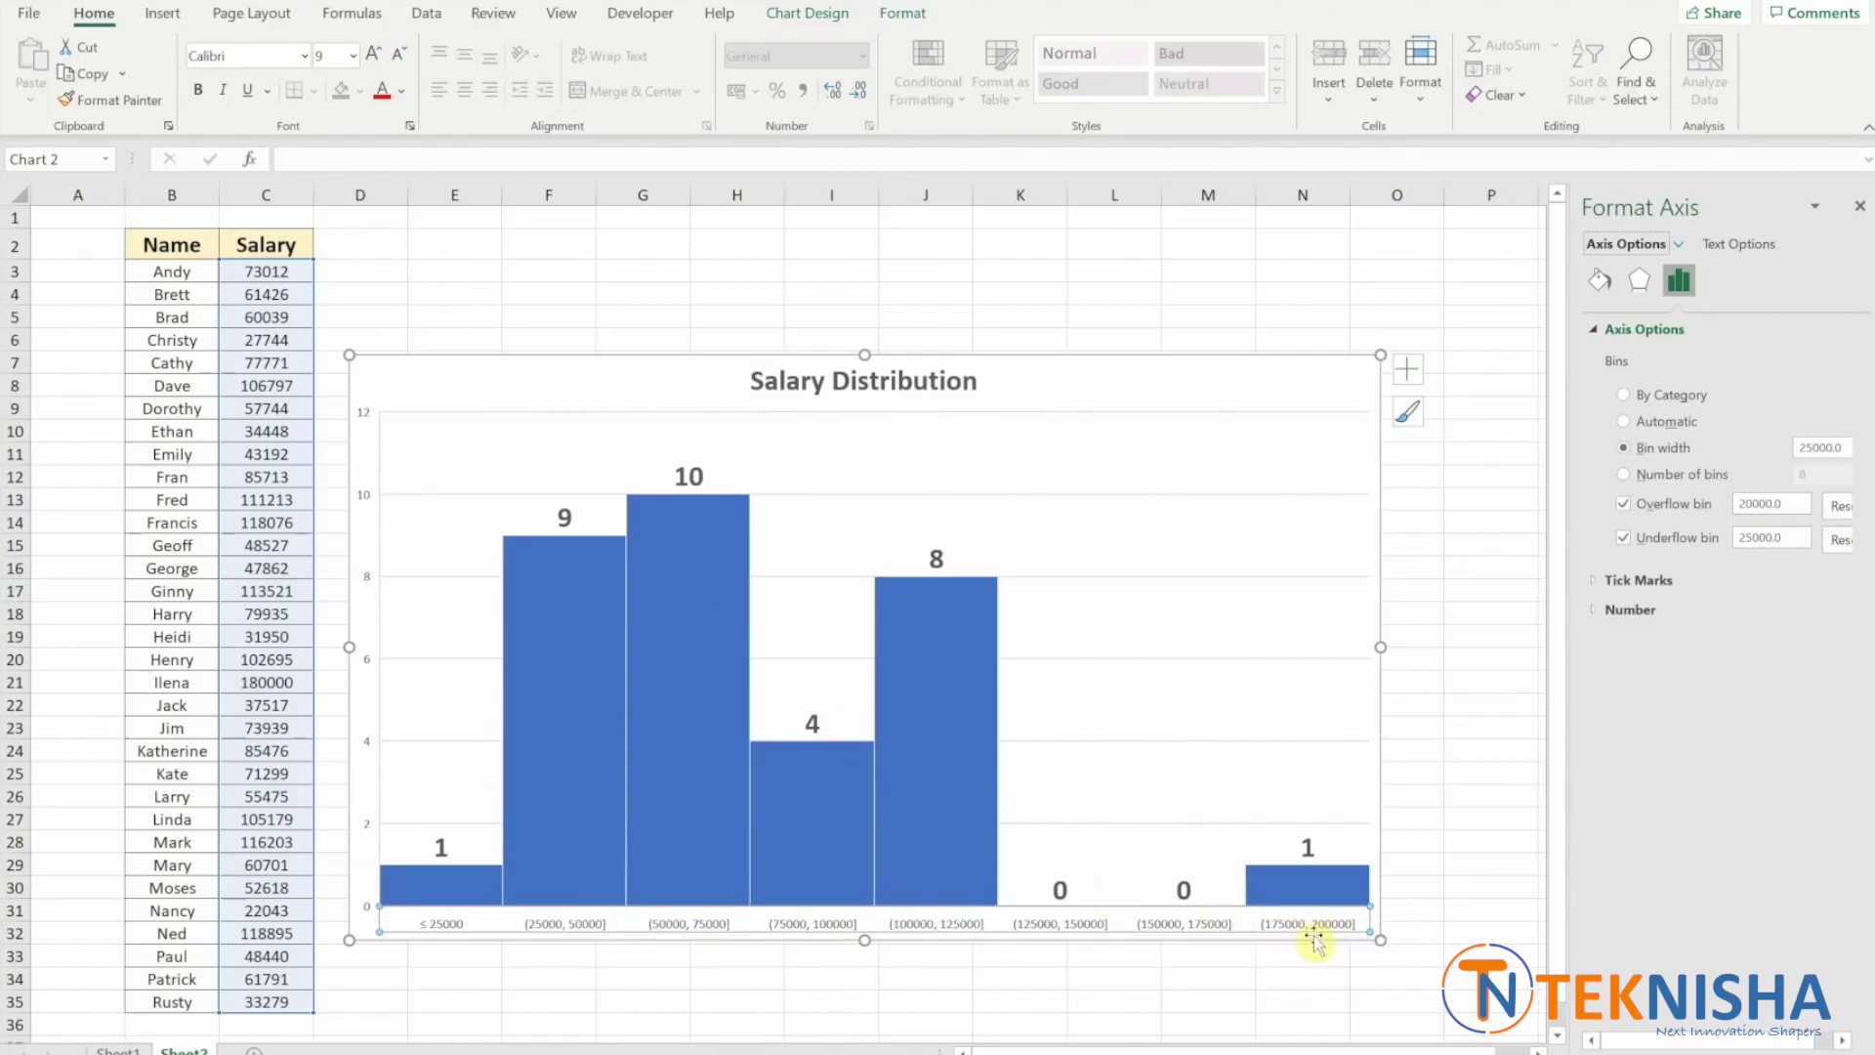
Change the salary in cell C24 to 145476 and check the histogram bars
left_click(289, 750)
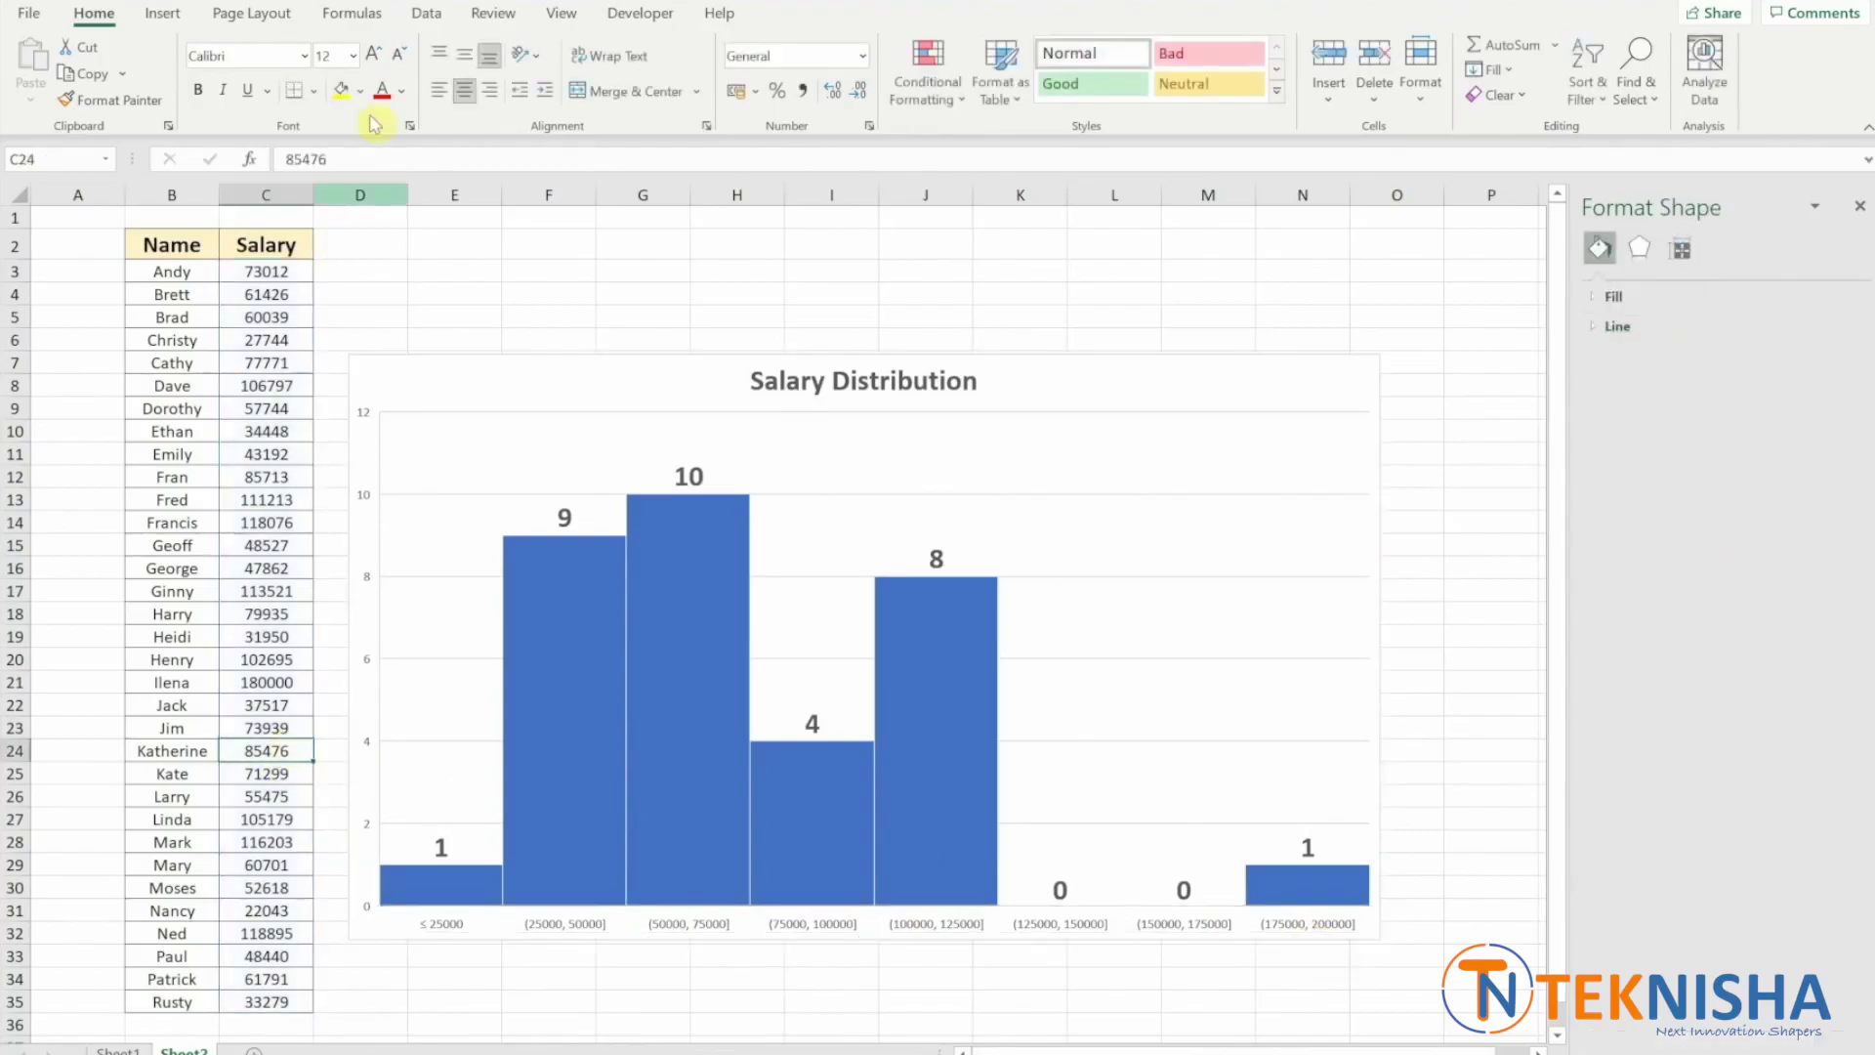
left_click_drag(295, 159, 276, 160)
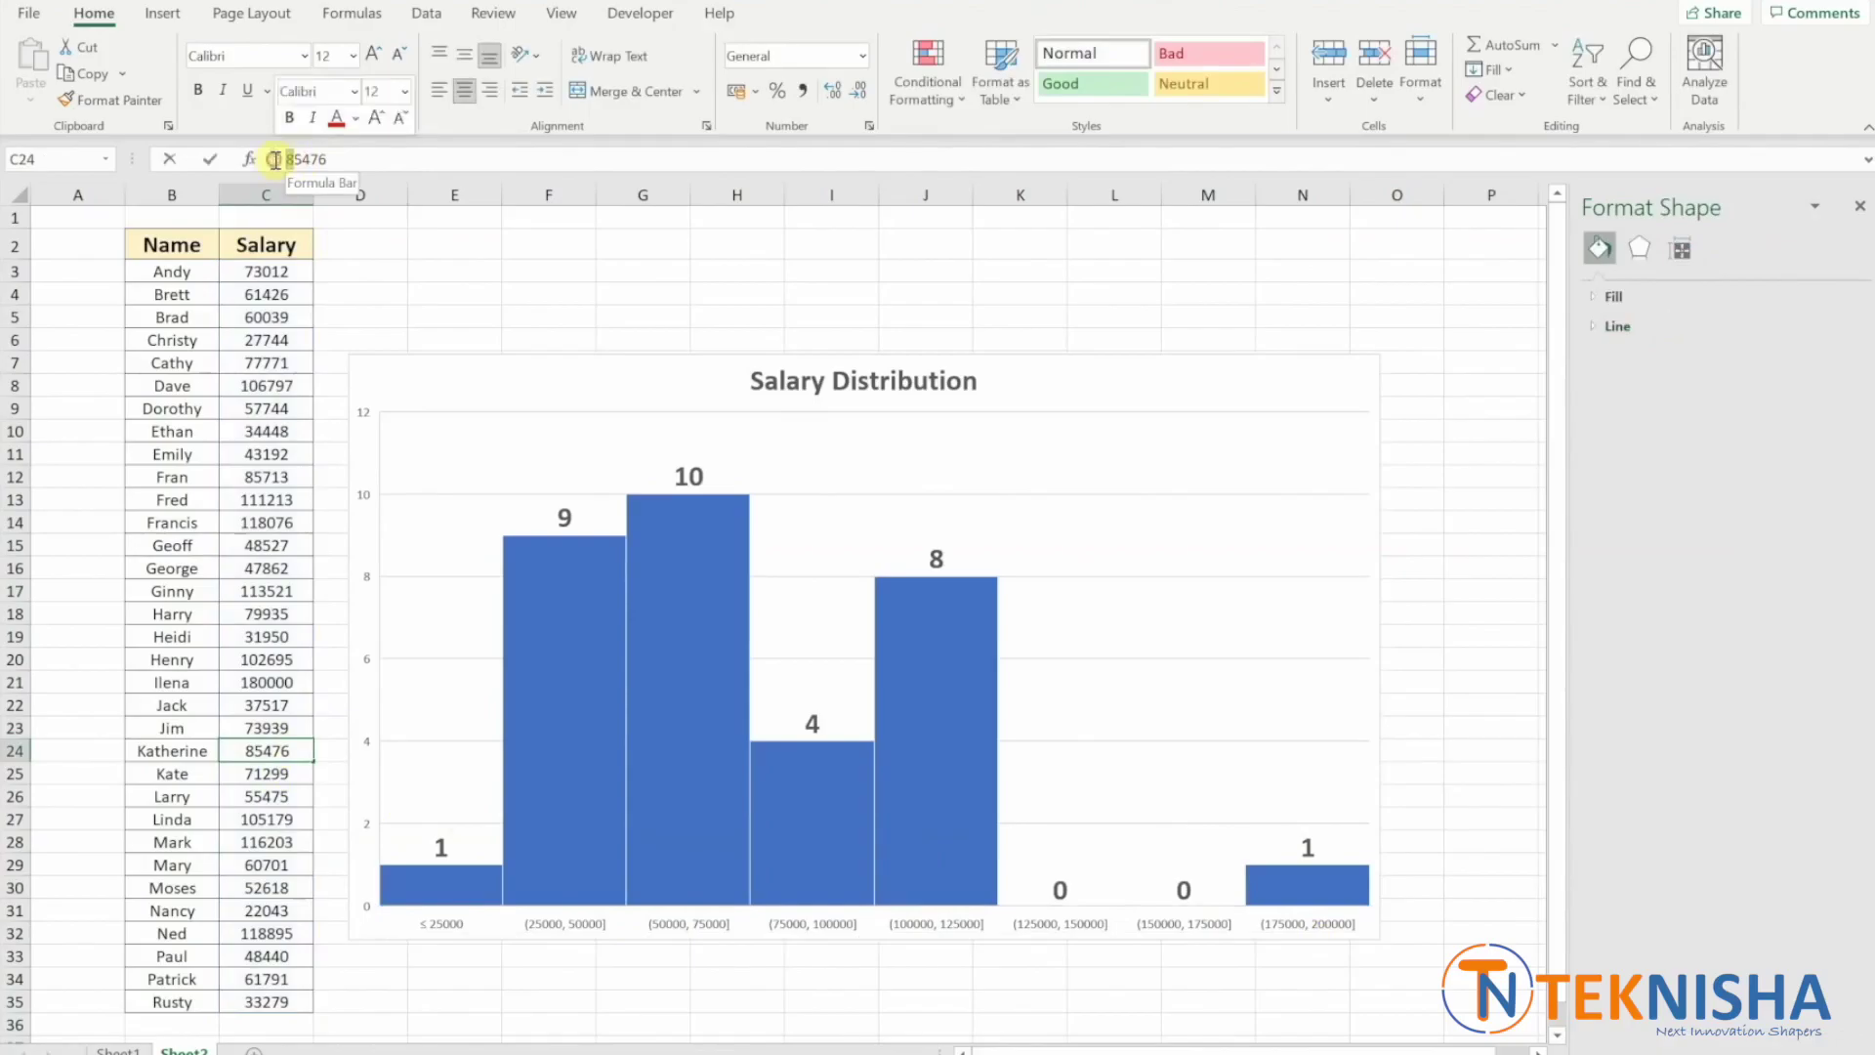
type("14")
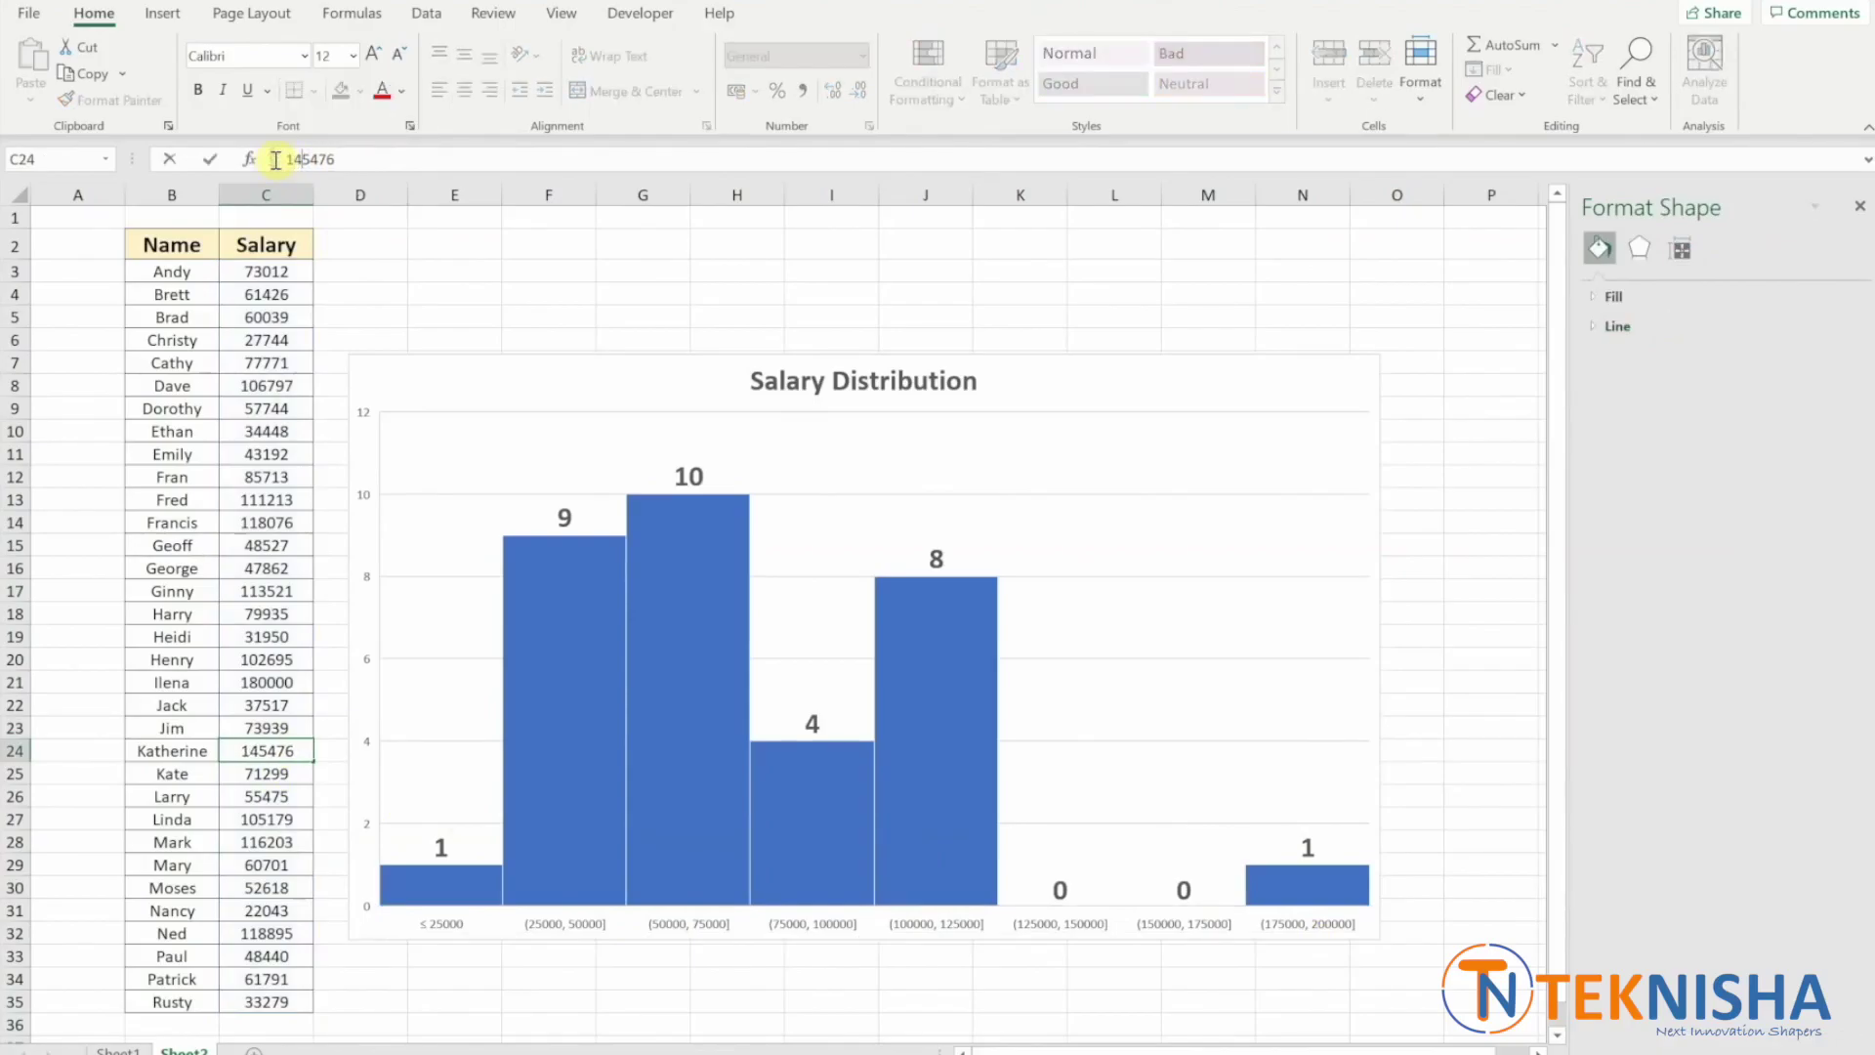
key("Return")
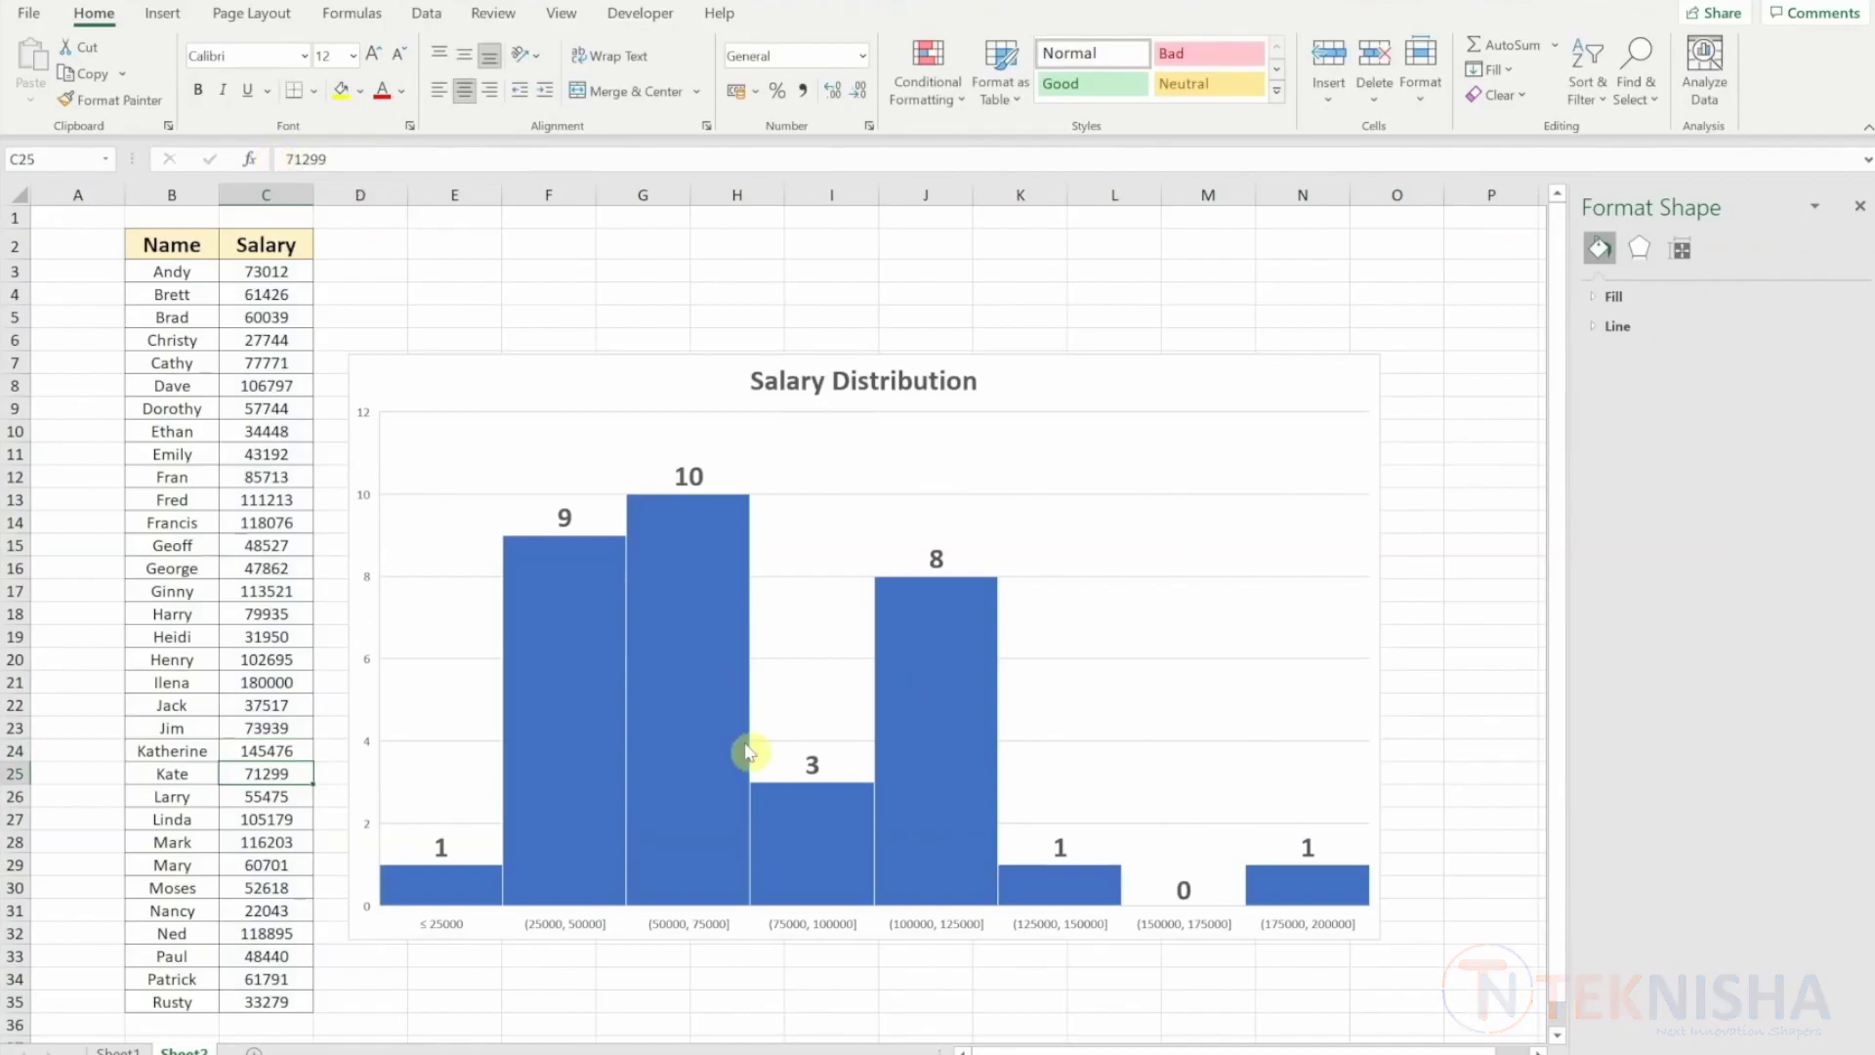
mouse_move(859, 791)
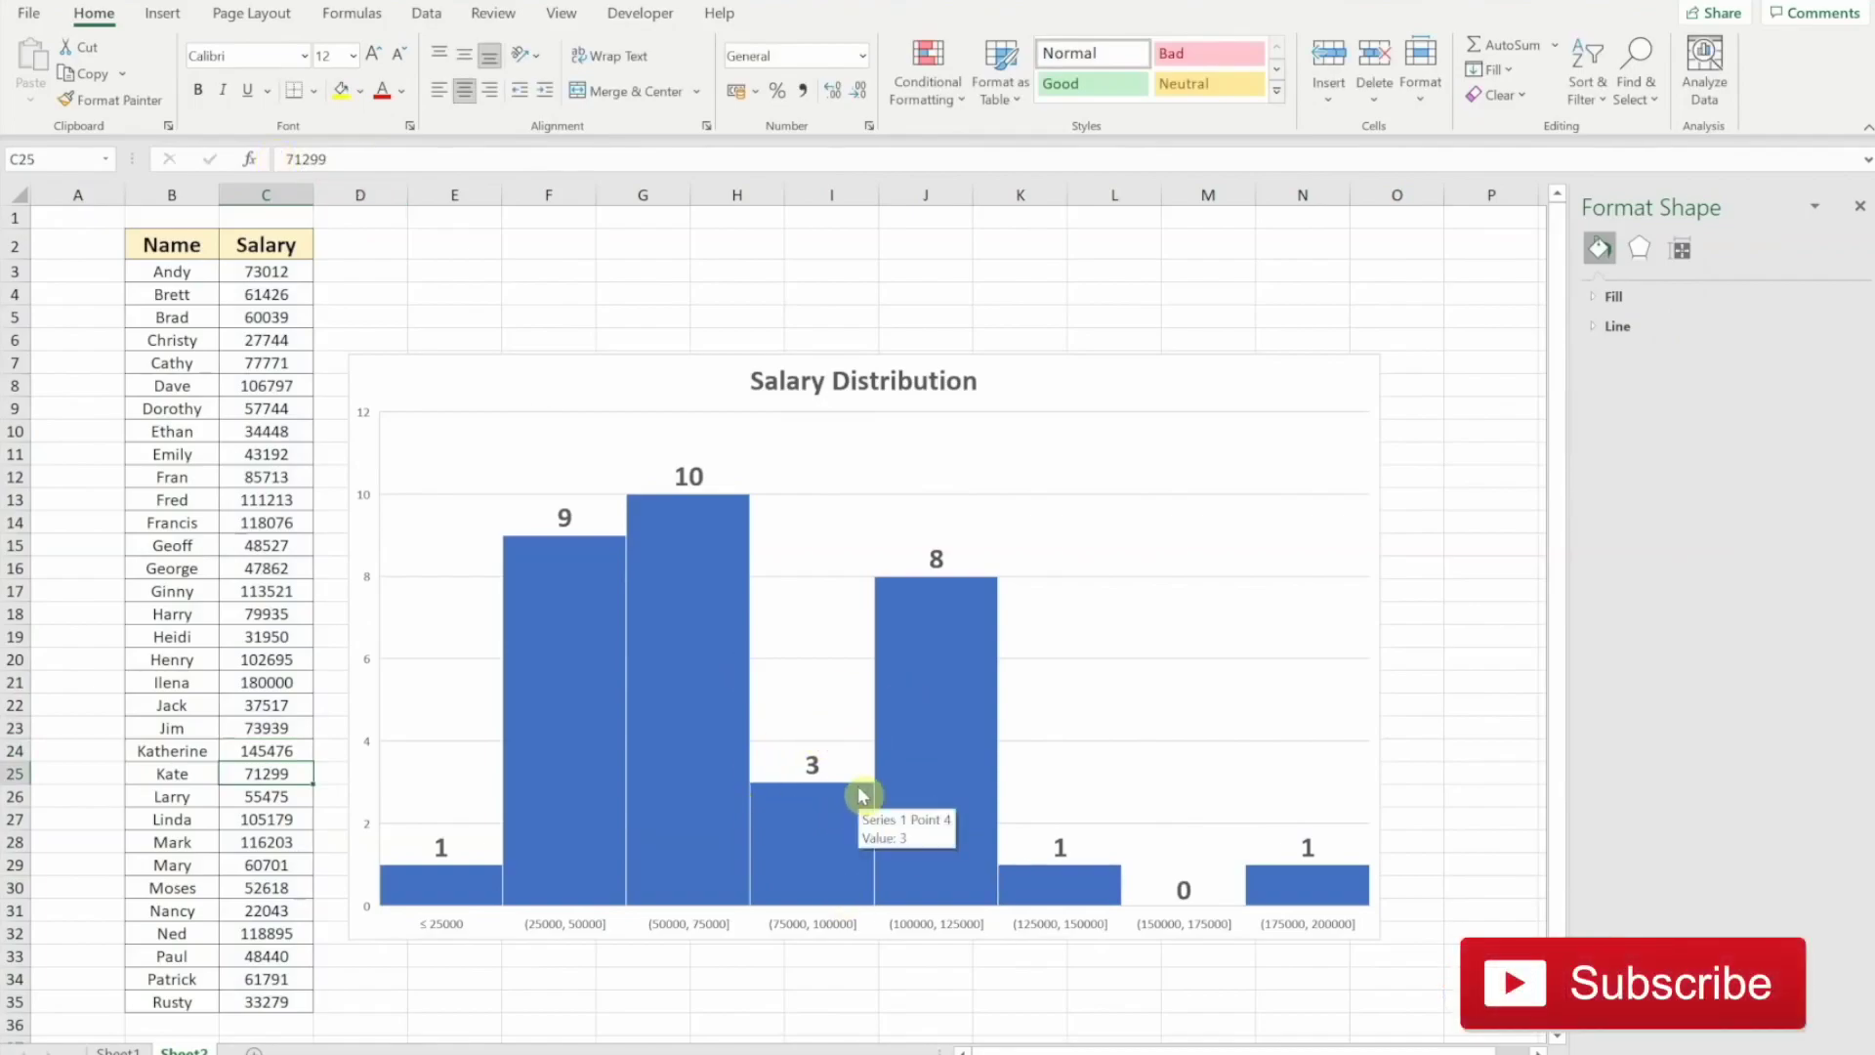